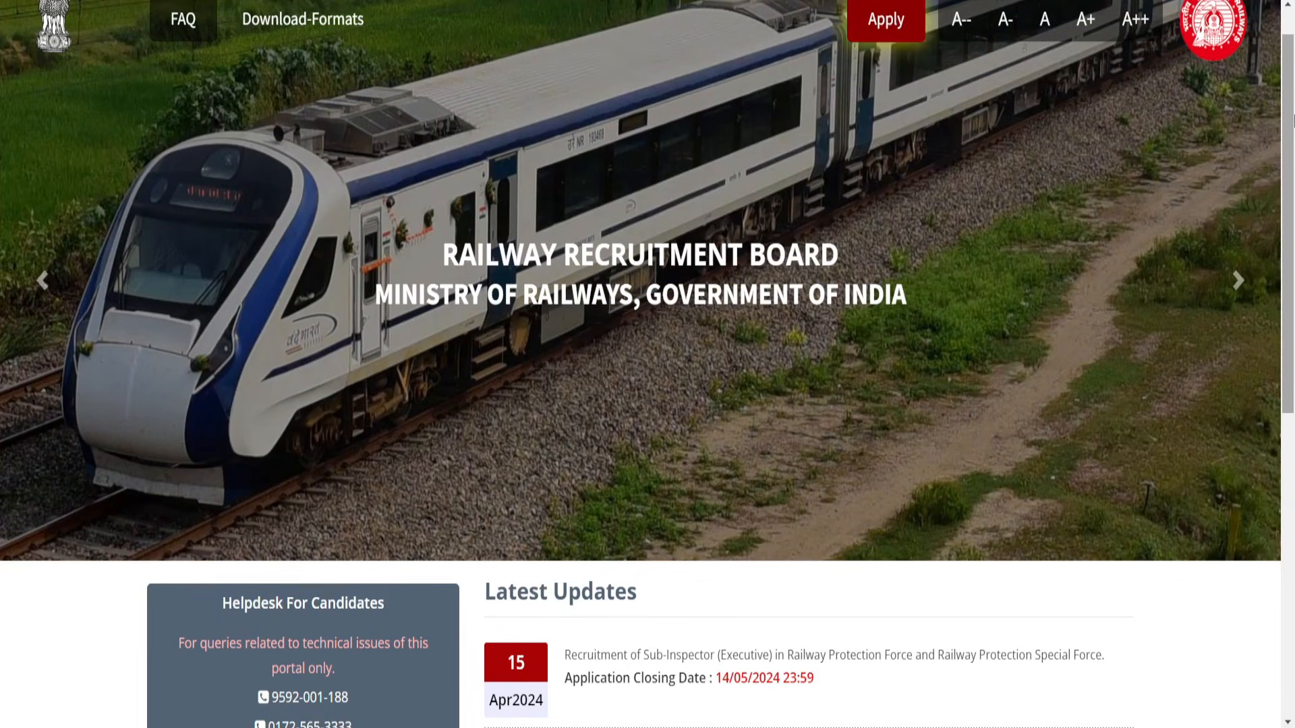
Open the sign-in page for applicants who already have an account and log in
{"action": "left_click", "coordinate": [888, 27]}
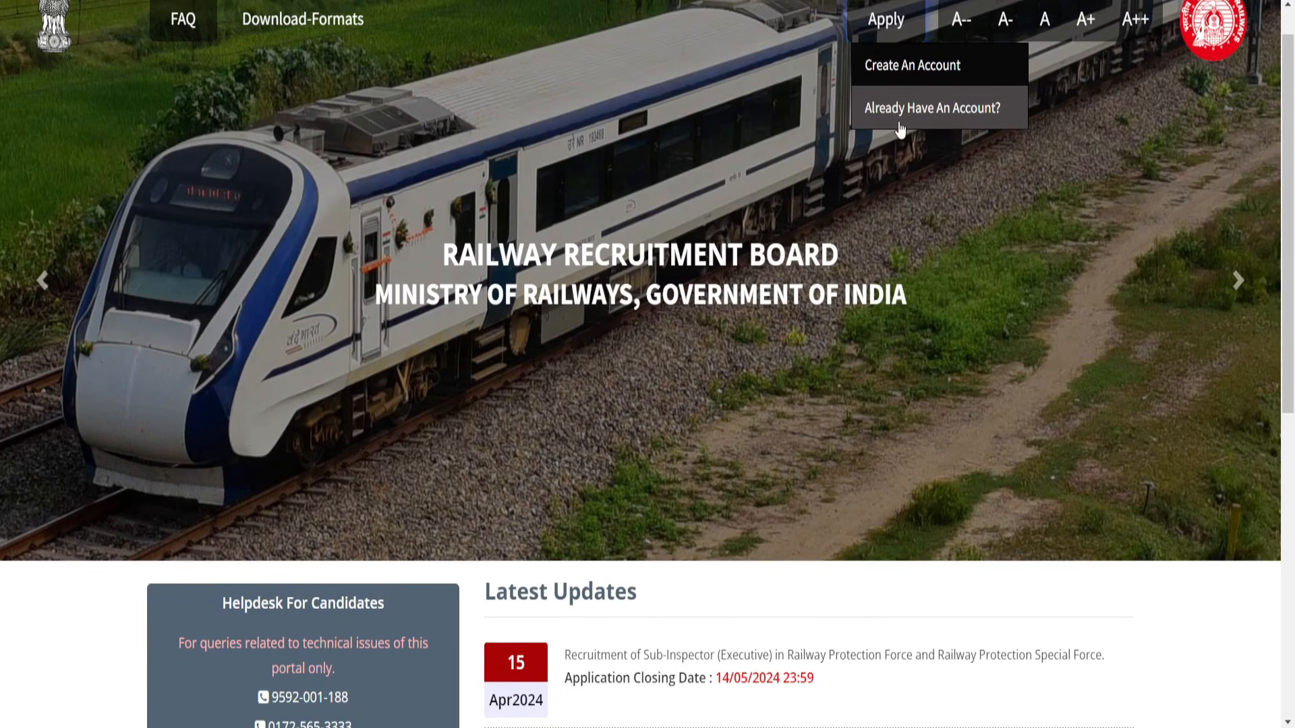
{"action": "left_click", "coordinate": [958, 111]}
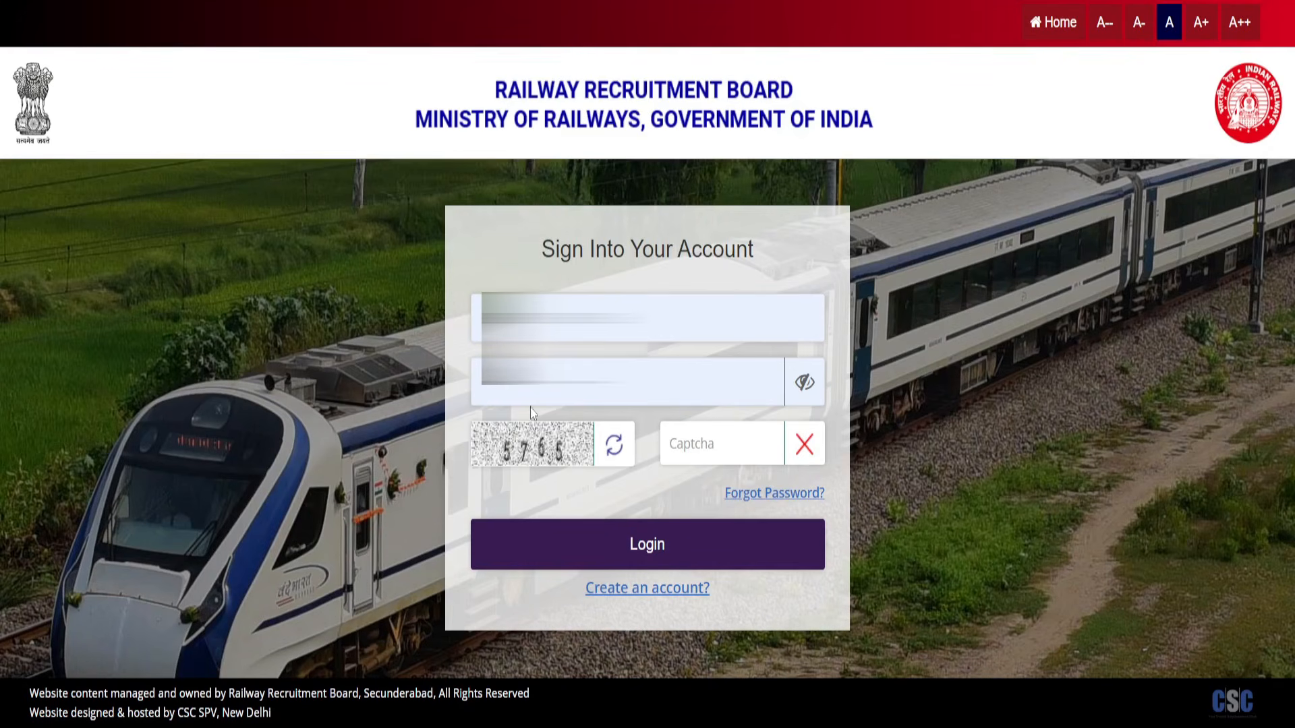
{"action": "left_click", "coordinate": [659, 545]}
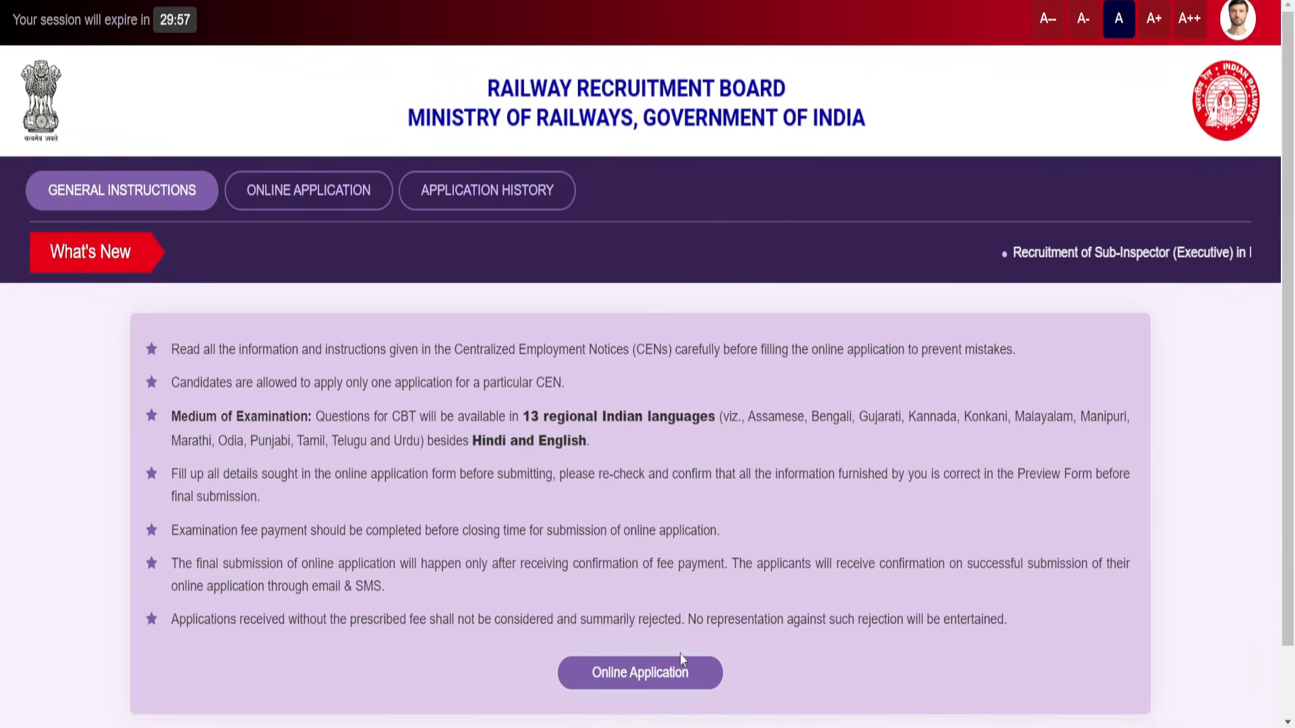
Start the online application for CEN No. RPF 01/2024 Sub-Inspector (Executive), declaring not currently debarred by any RRB/RRC
{"action": "left_click", "coordinate": [633, 680]}
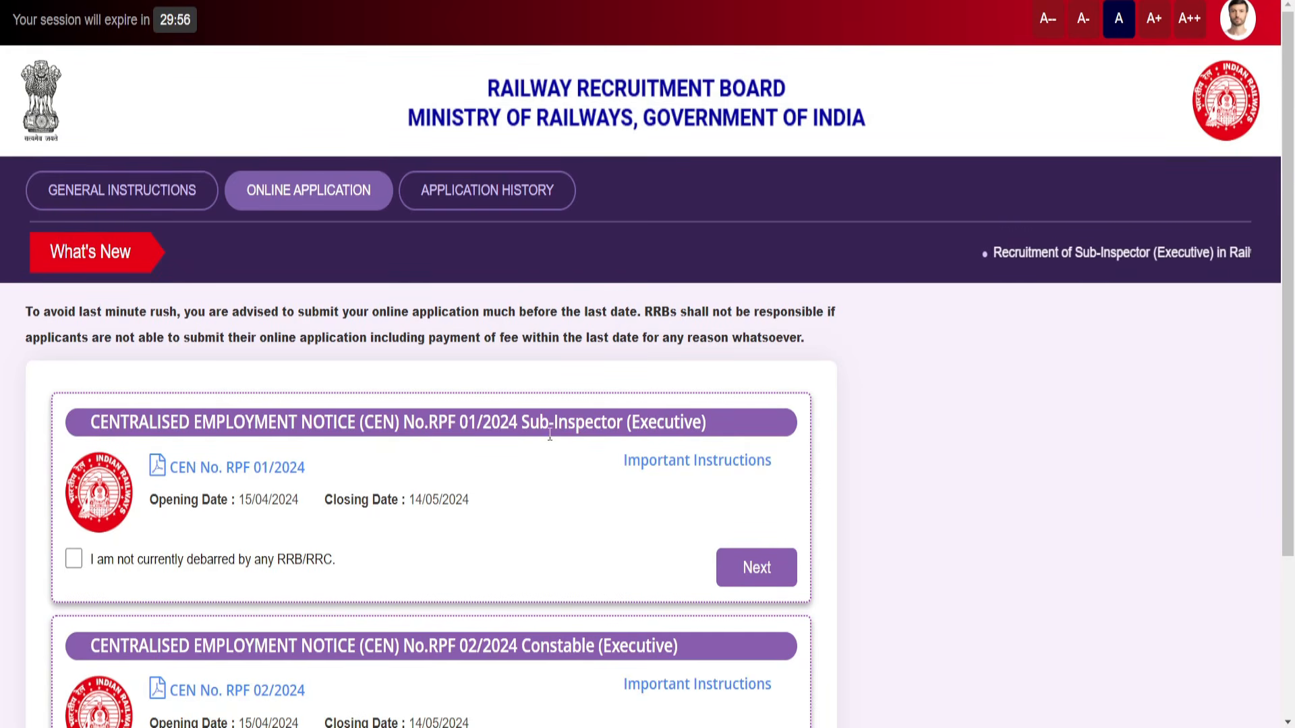
{"action": "left_click", "coordinate": [73, 561]}
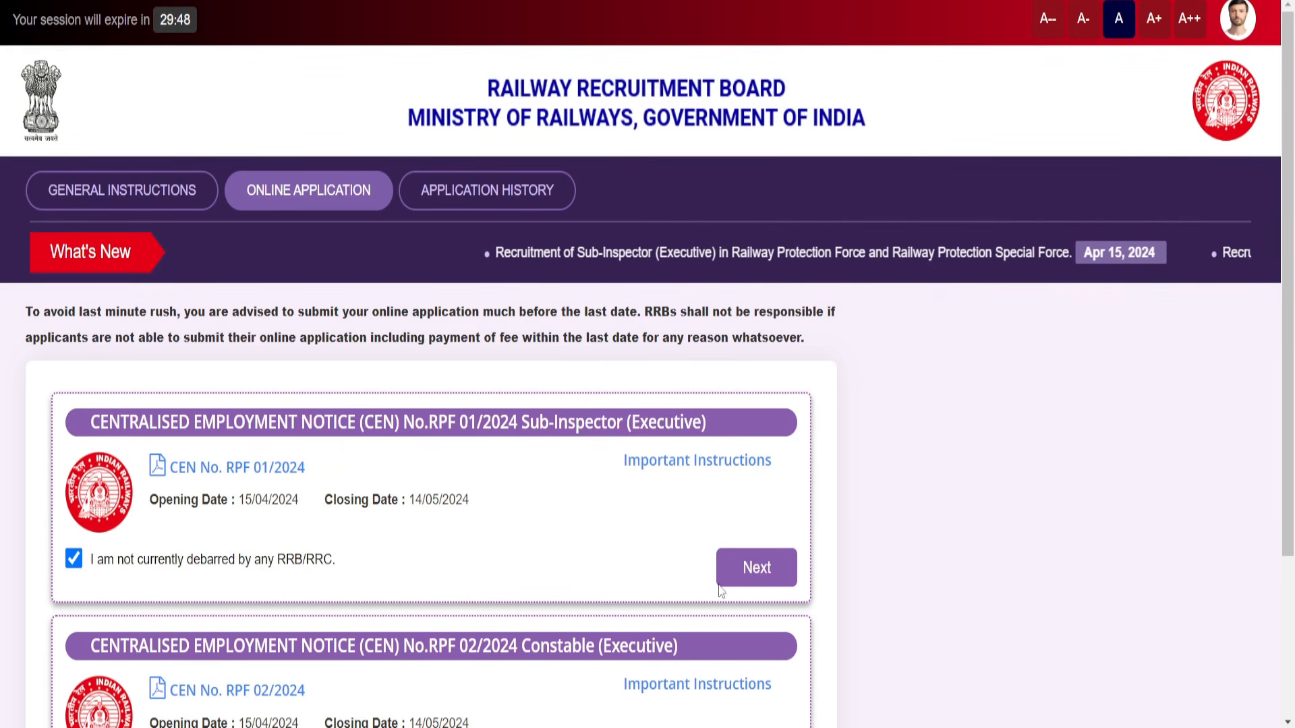
{"action": "left_click", "coordinate": [790, 572]}
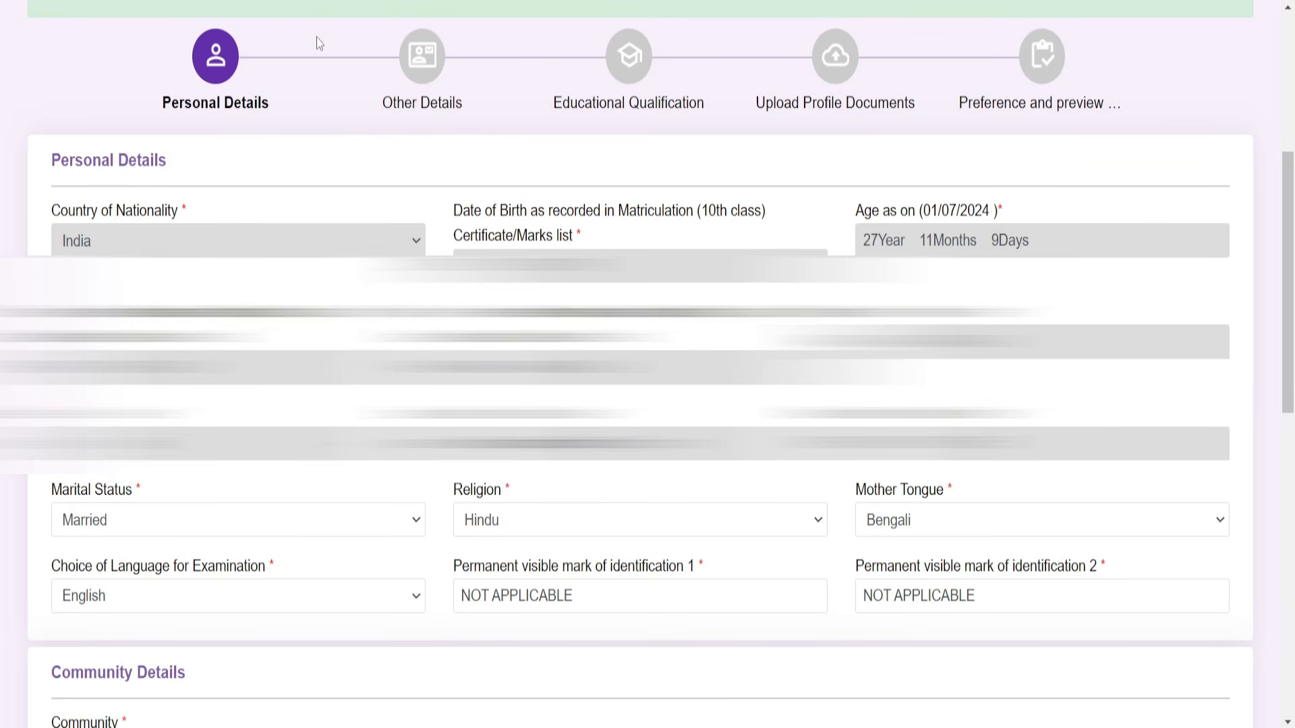
Check the marital status, religion, mother tongue and examination language selections in the personal details
{"action": "left_click", "coordinate": [145, 535]}
{"action": "left_click", "coordinate": [147, 535]}
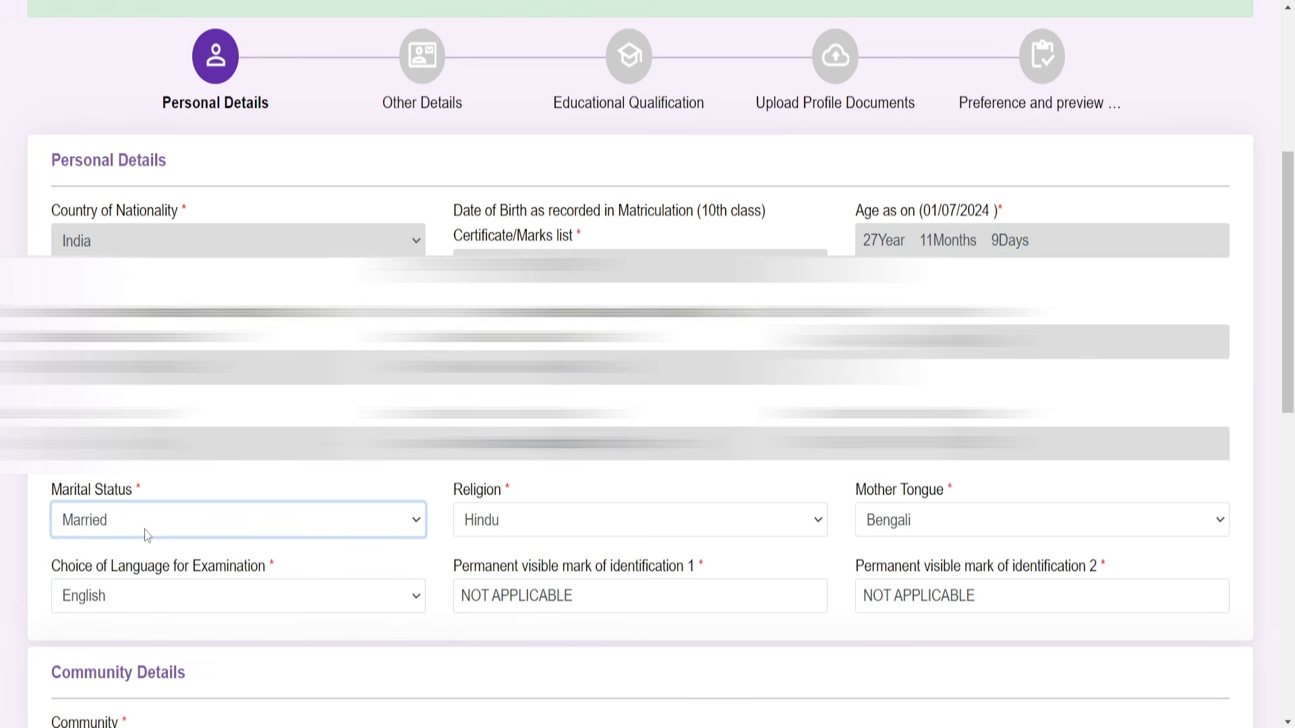
{"action": "left_click", "coordinate": [484, 531]}
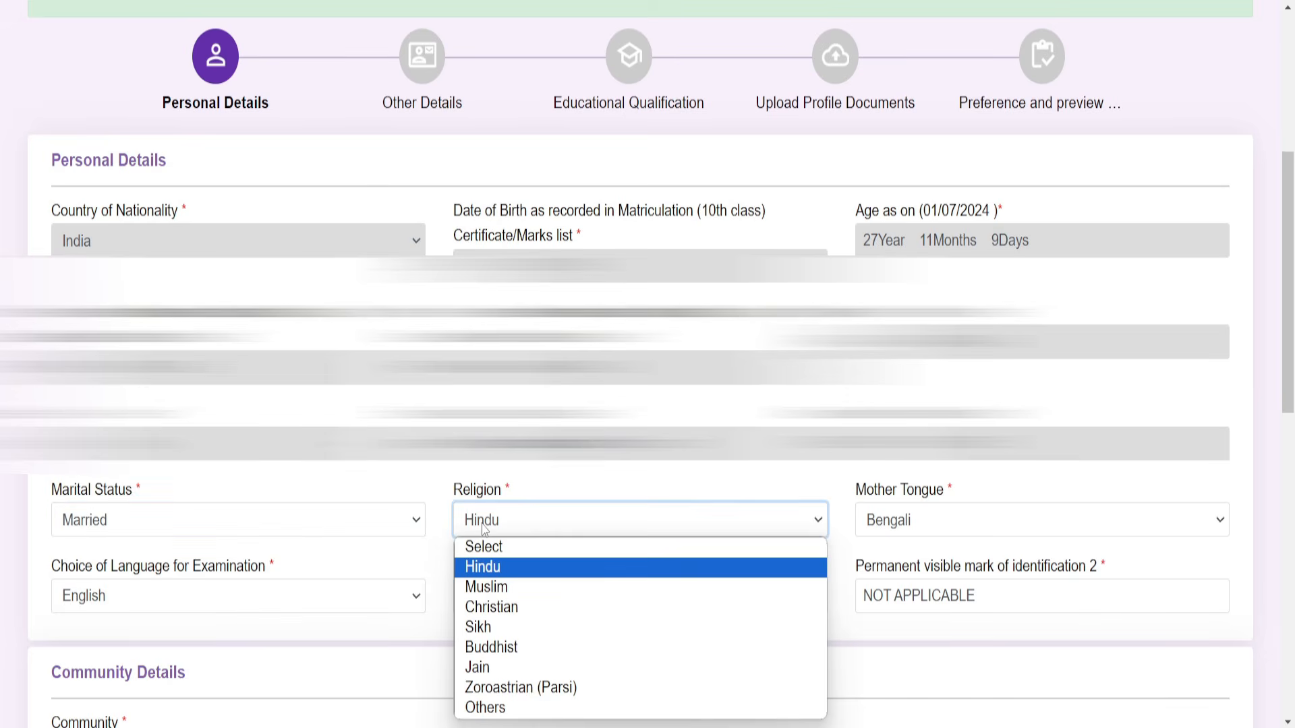
{"action": "left_click", "coordinate": [975, 520]}
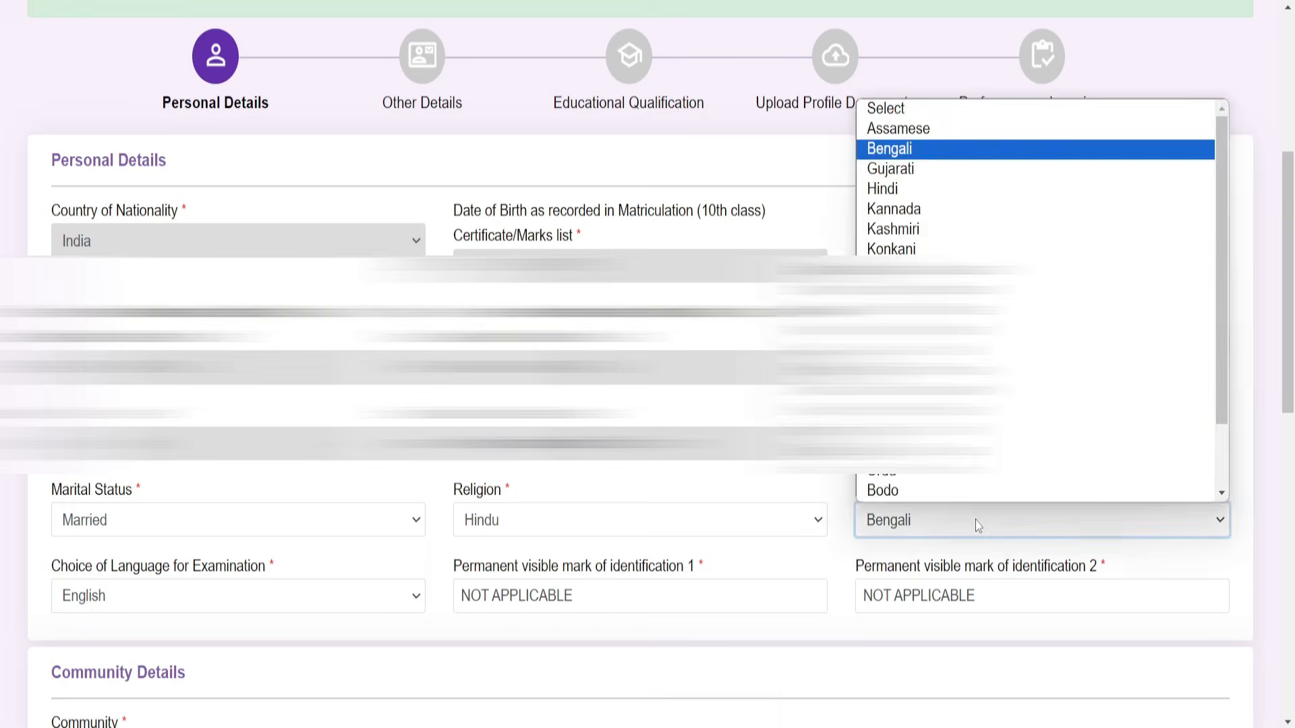
{"action": "left_click", "coordinate": [975, 520]}
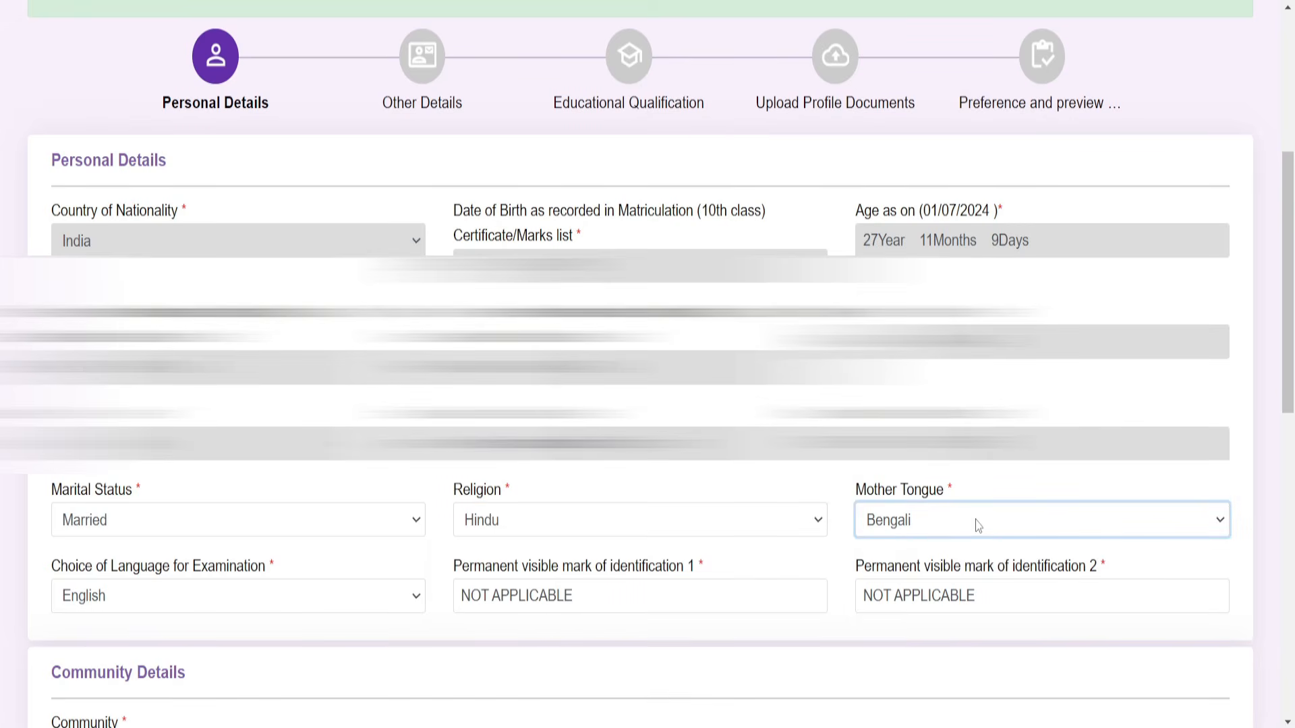
{"action": "left_click", "coordinate": [274, 595]}
{"action": "left_click", "coordinate": [273, 590]}
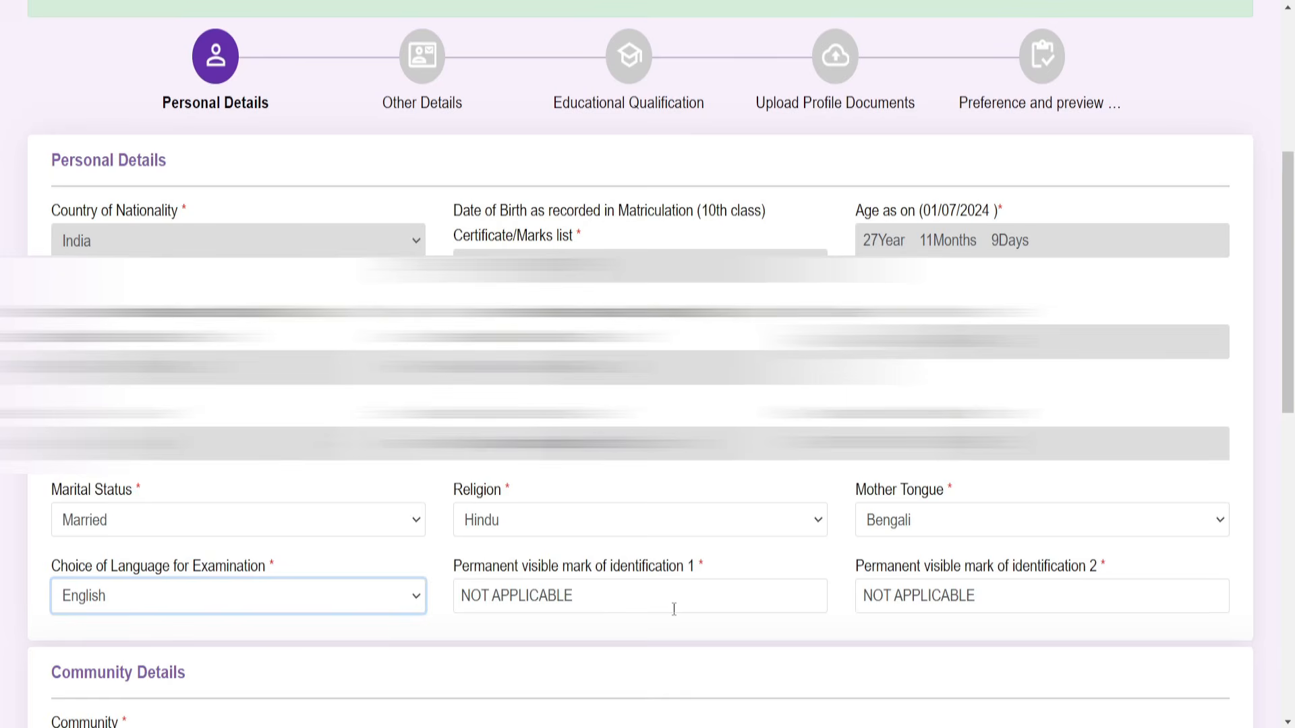
Examine the available community categories in the community details section
{"action": "scroll", "coordinate": [674, 609], "scroll_direction": "down", "scroll_amount": 10}
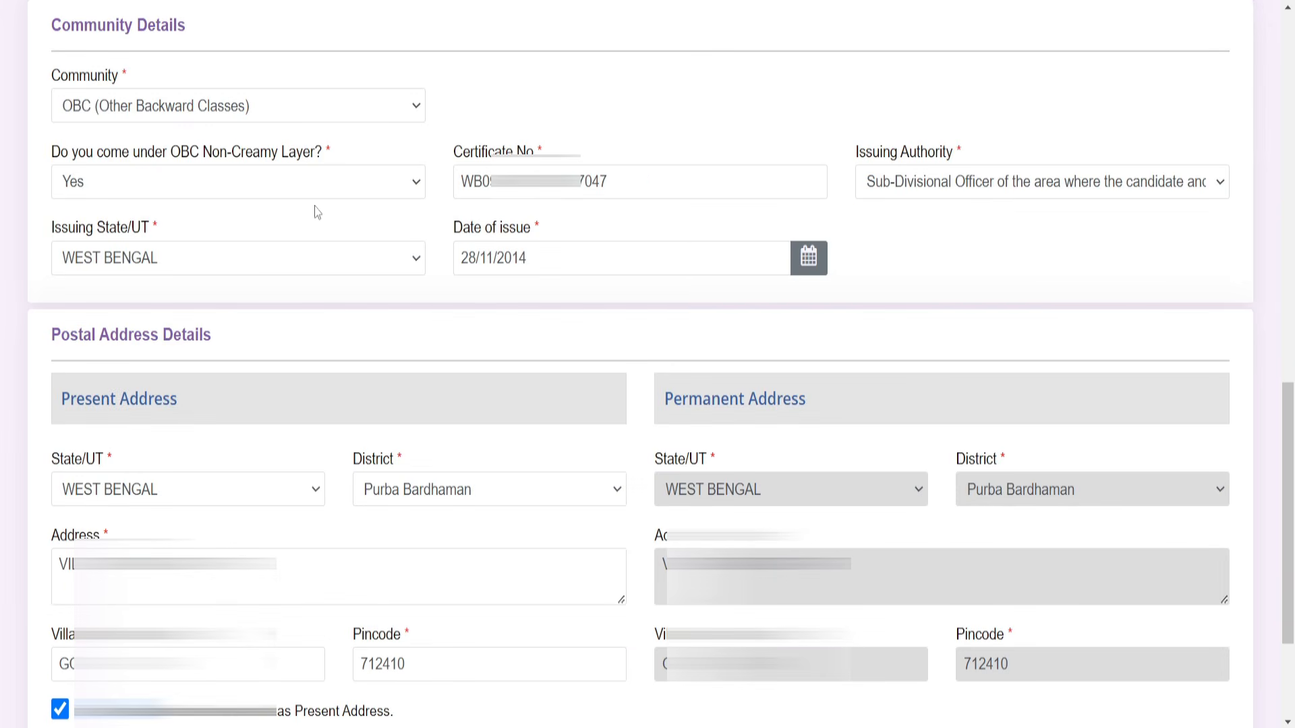
{"action": "left_click", "coordinate": [383, 107]}
{"action": "left_click", "coordinate": [383, 106]}
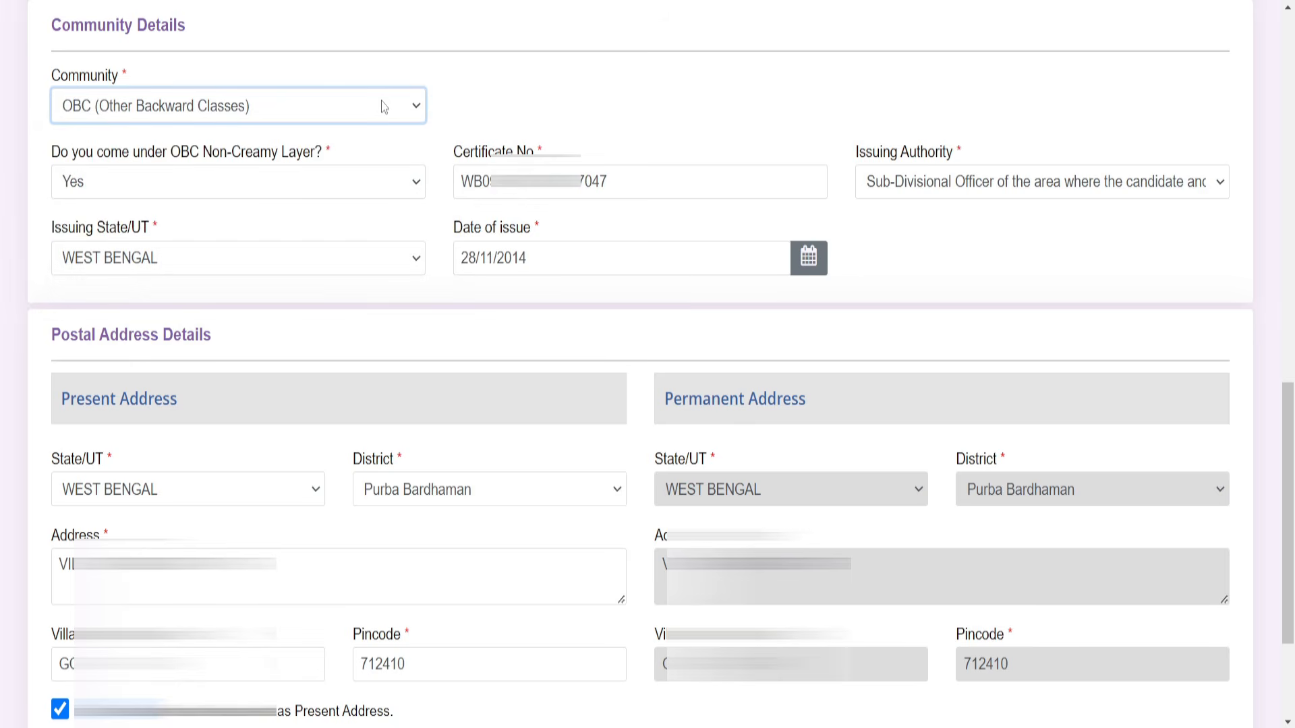
{"action": "left_click", "coordinate": [384, 106]}
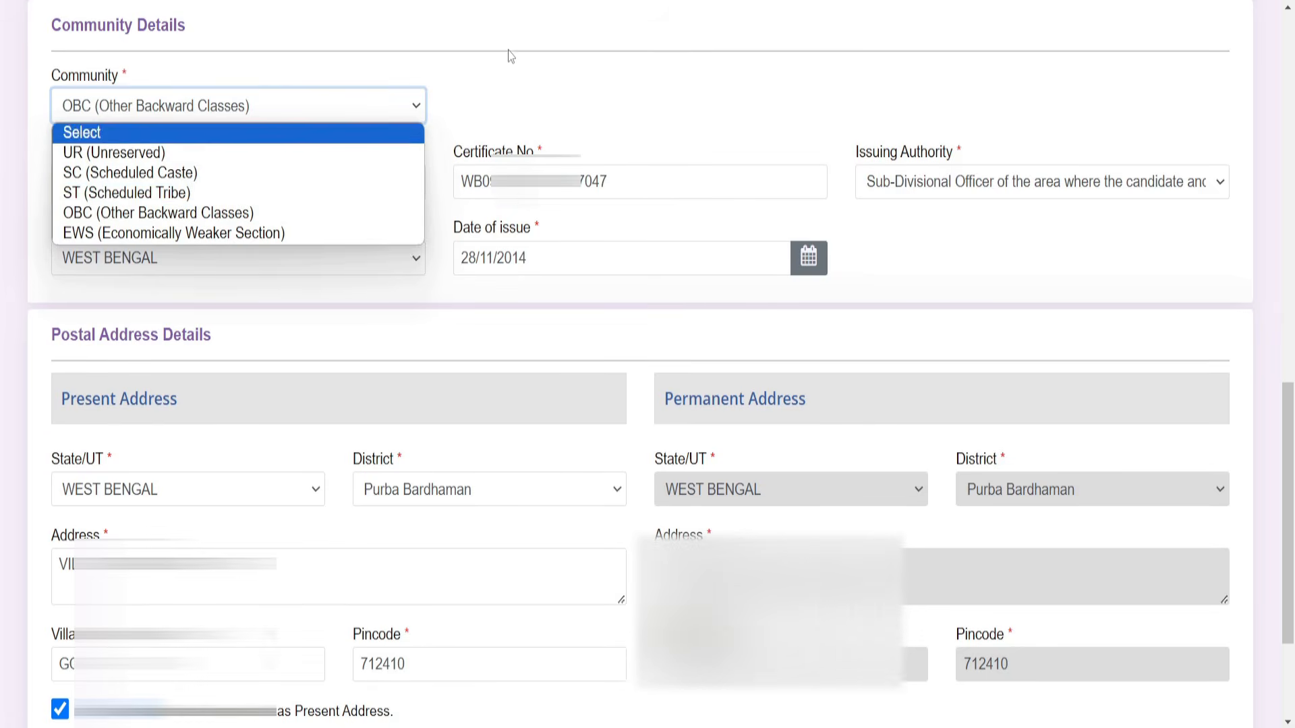
{"action": "left_click", "coordinate": [570, 68]}
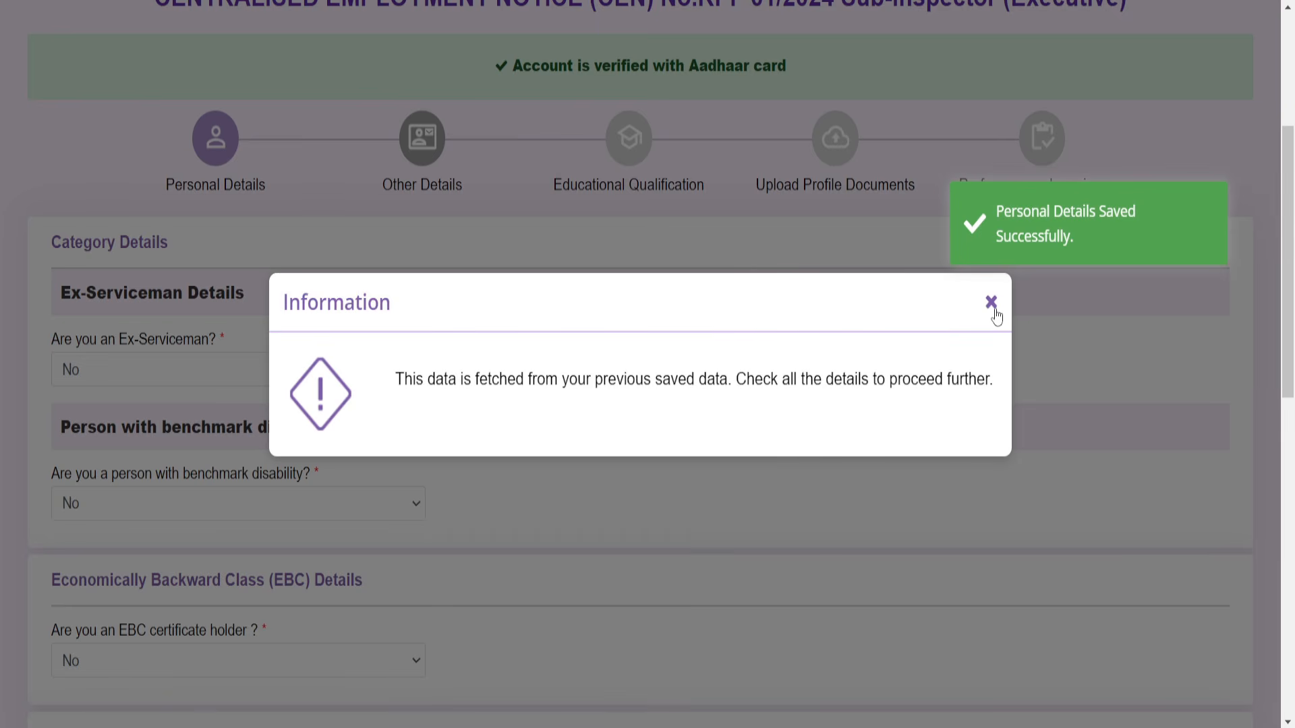
Dismiss the notice about previously saved data and check the current department/organization options under Other Details
{"action": "left_click", "coordinate": [990, 302]}
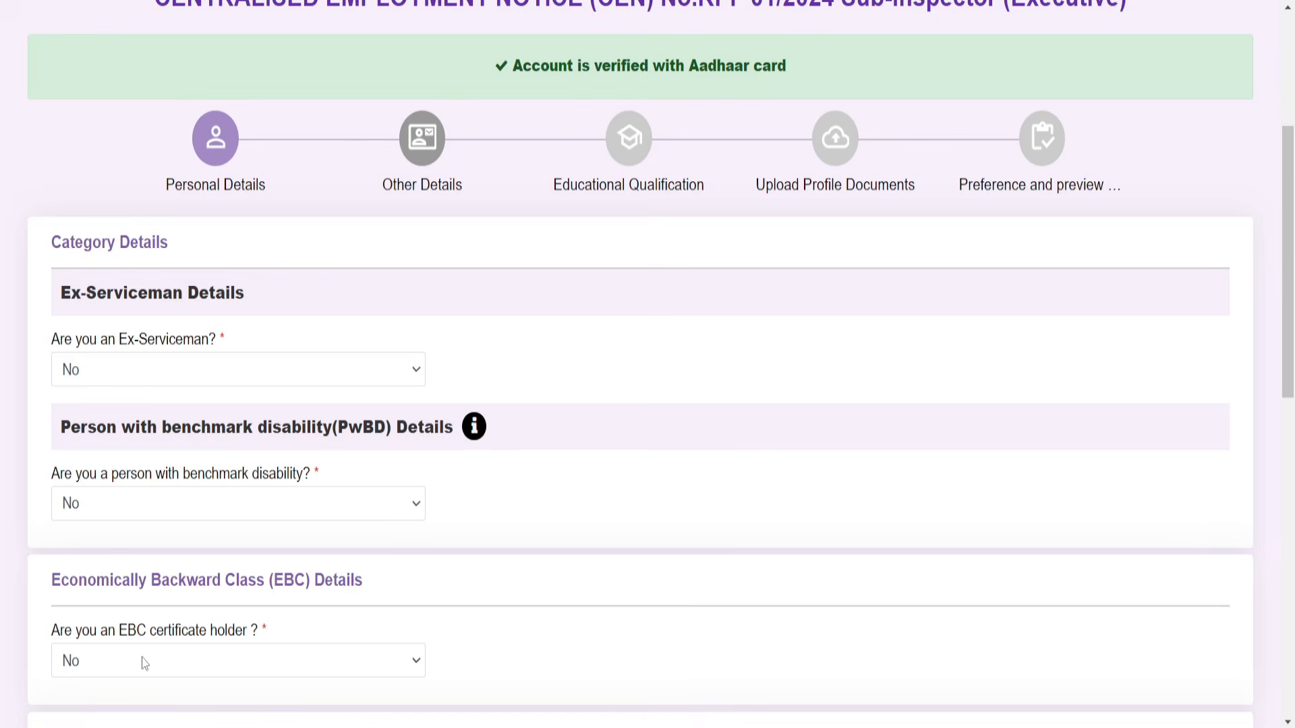
{"action": "scroll", "coordinate": [143, 663], "scroll_direction": "down", "scroll_amount": 4}
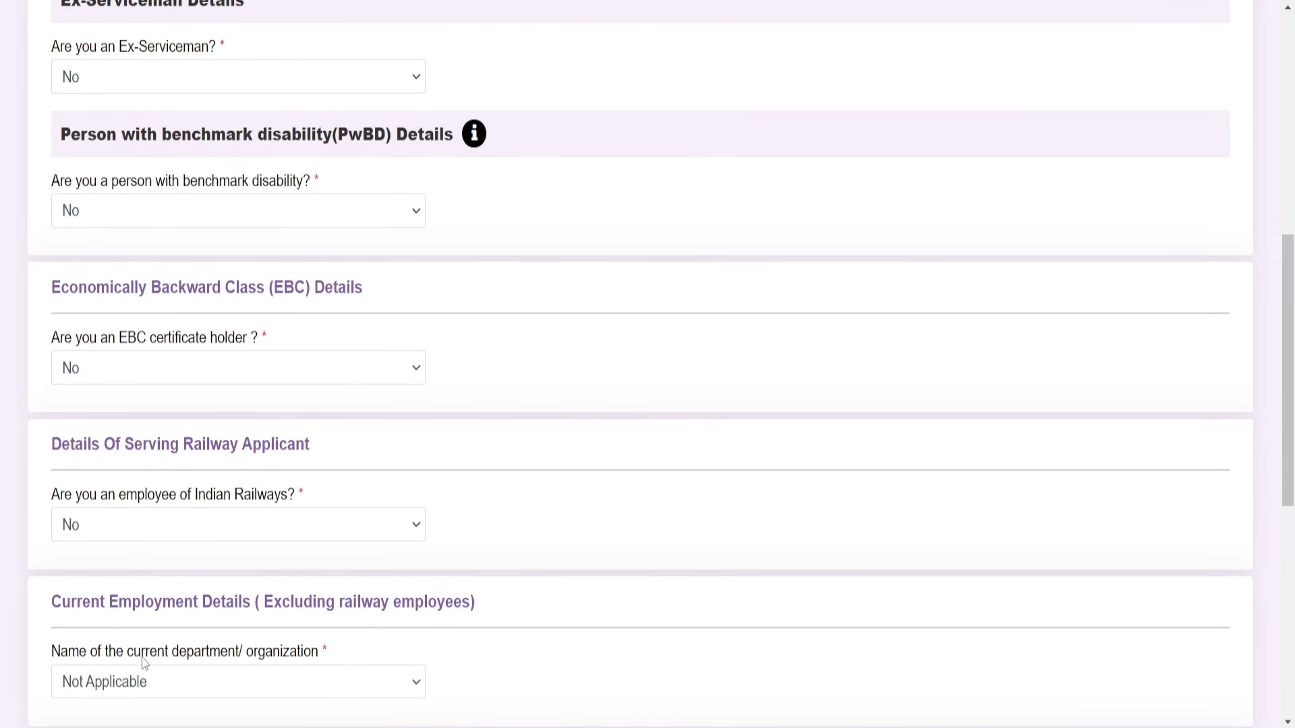
{"action": "scroll", "coordinate": [143, 663], "scroll_direction": "down", "scroll_amount": 1}
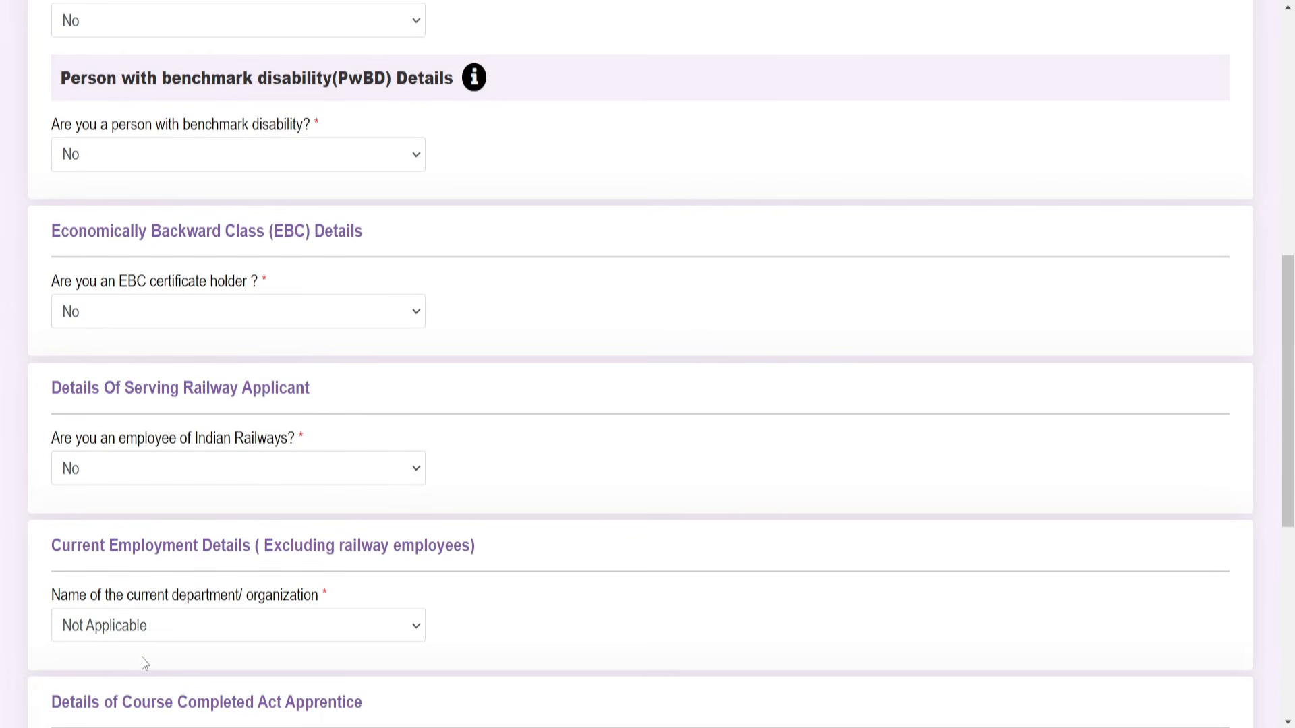
{"action": "left_click", "coordinate": [160, 638]}
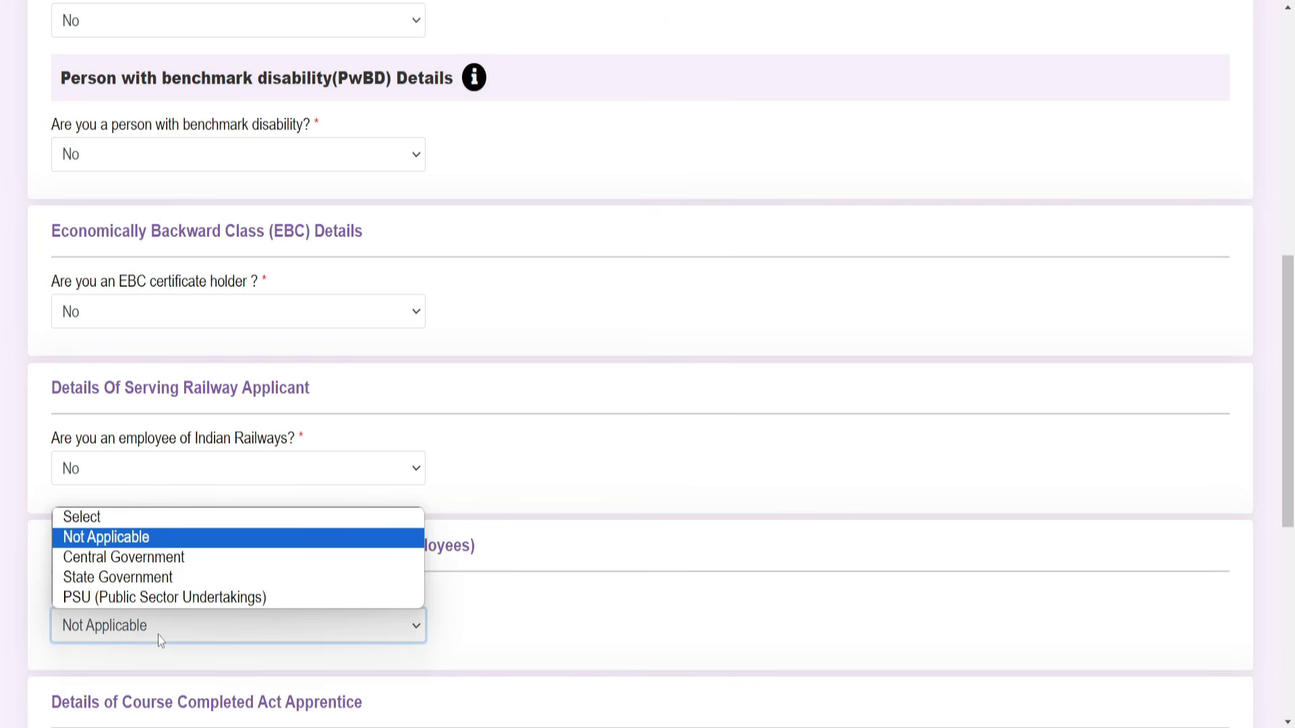
{"action": "left_click", "coordinate": [159, 638]}
Review the Course Completed Act Apprentice answer and the refund bank details, and proceed to Educational Qualification
{"action": "scroll", "coordinate": [159, 639], "scroll_direction": "down", "scroll_amount": 2}
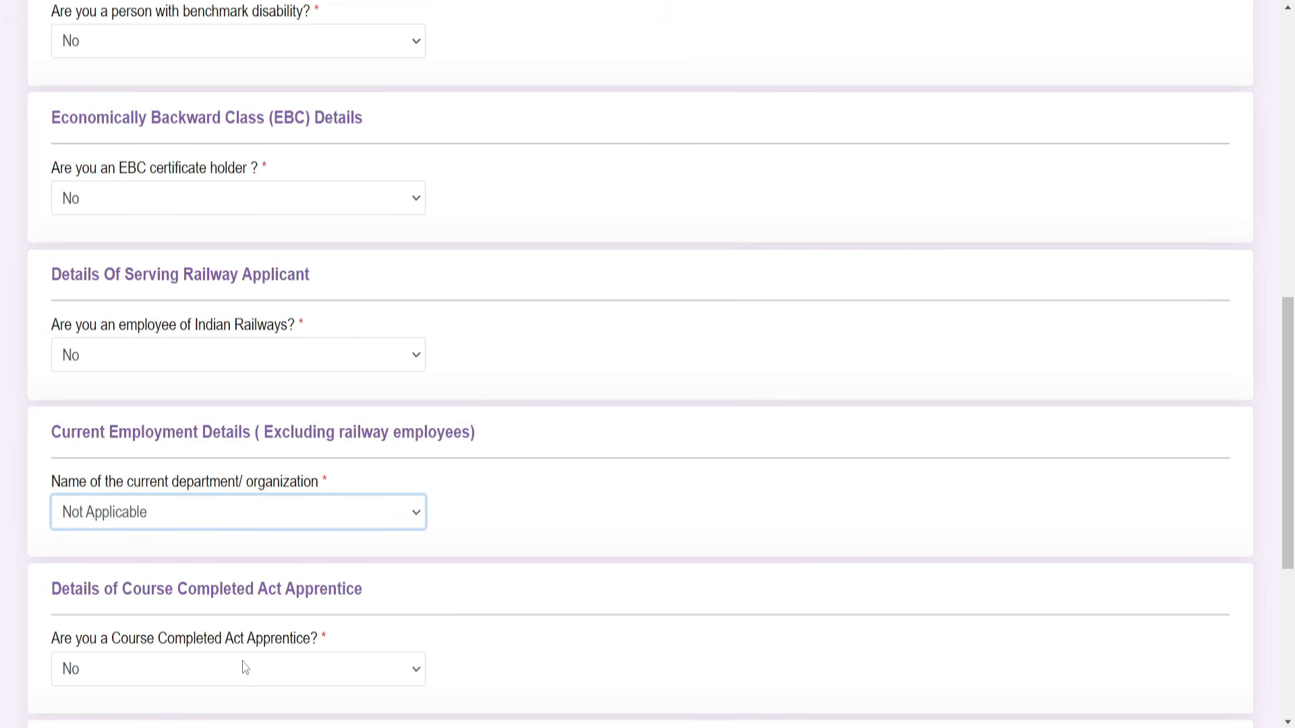
{"action": "left_click", "coordinate": [168, 673]}
{"action": "scroll", "coordinate": [342, 627], "scroll_direction": "down", "scroll_amount": 4}
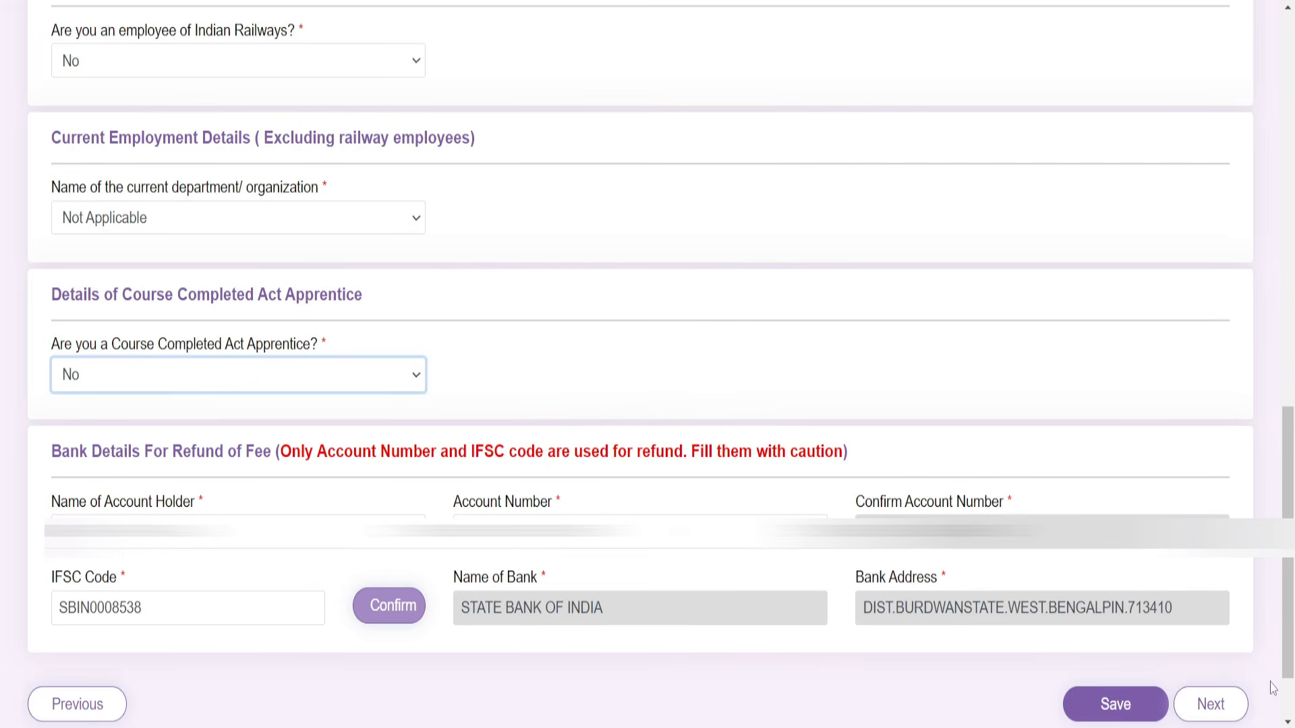
{"action": "left_click", "coordinate": [1211, 704]}
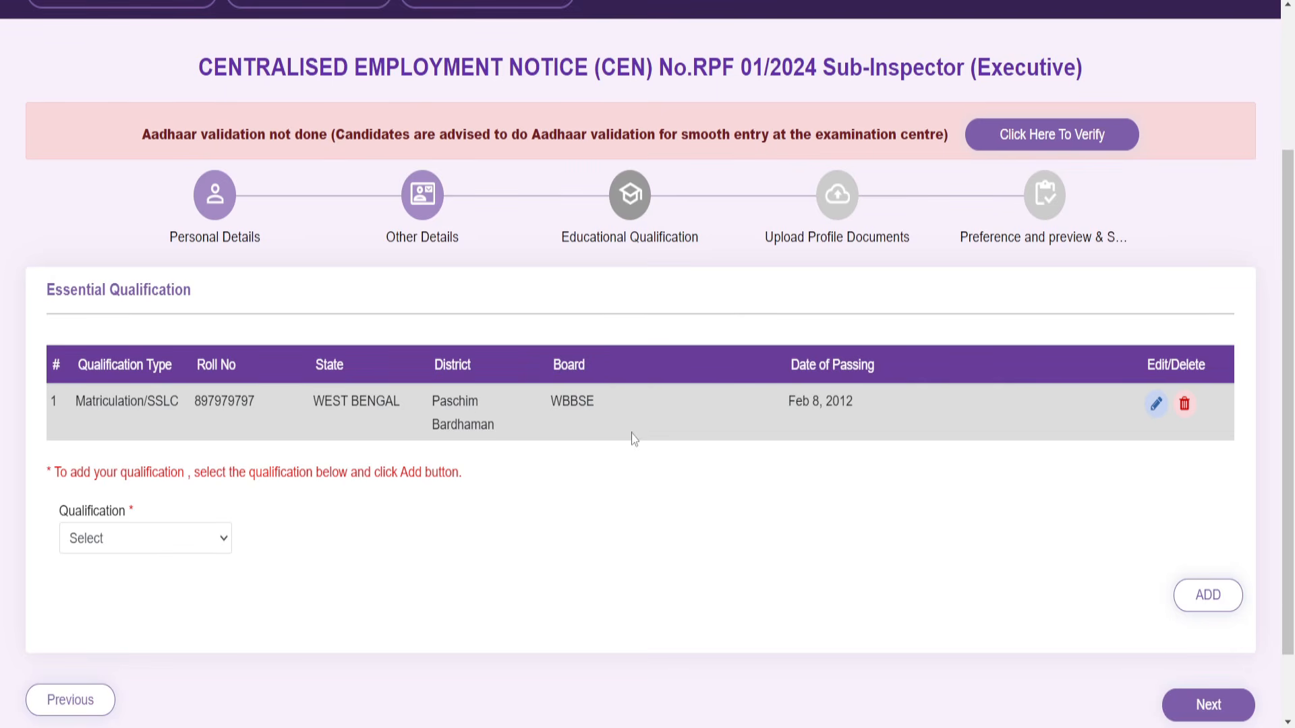
Start a 12th/Diploma/Open University qualification entry with discipline 12th and state WEST BENGAL
{"action": "left_click", "coordinate": [166, 542]}
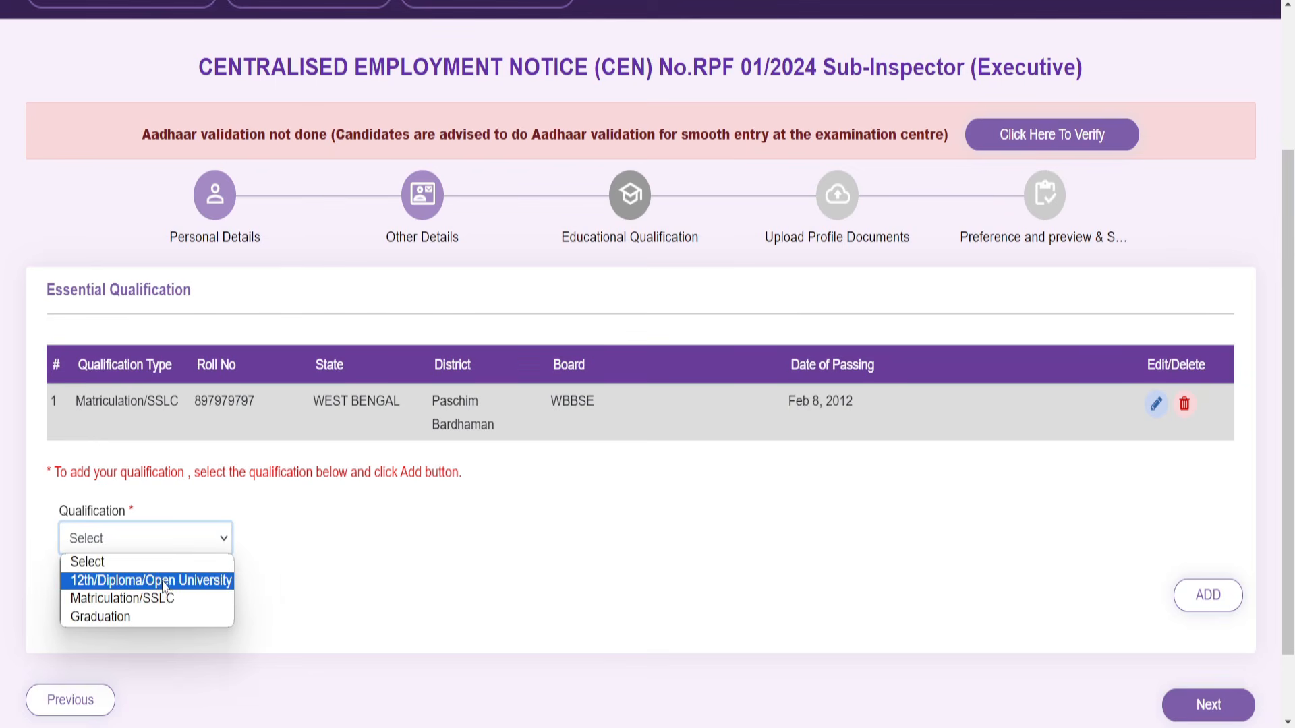
{"action": "left_click", "coordinate": [164, 583]}
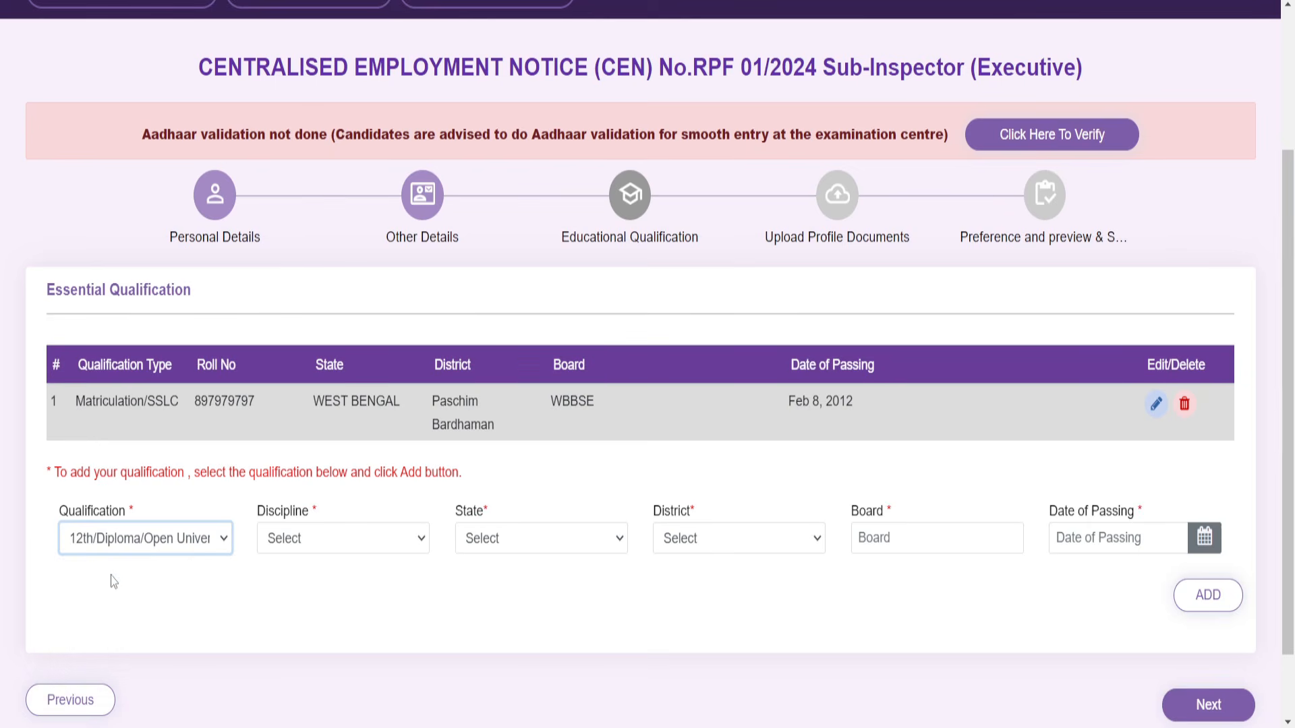
{"action": "left_click", "coordinate": [315, 548]}
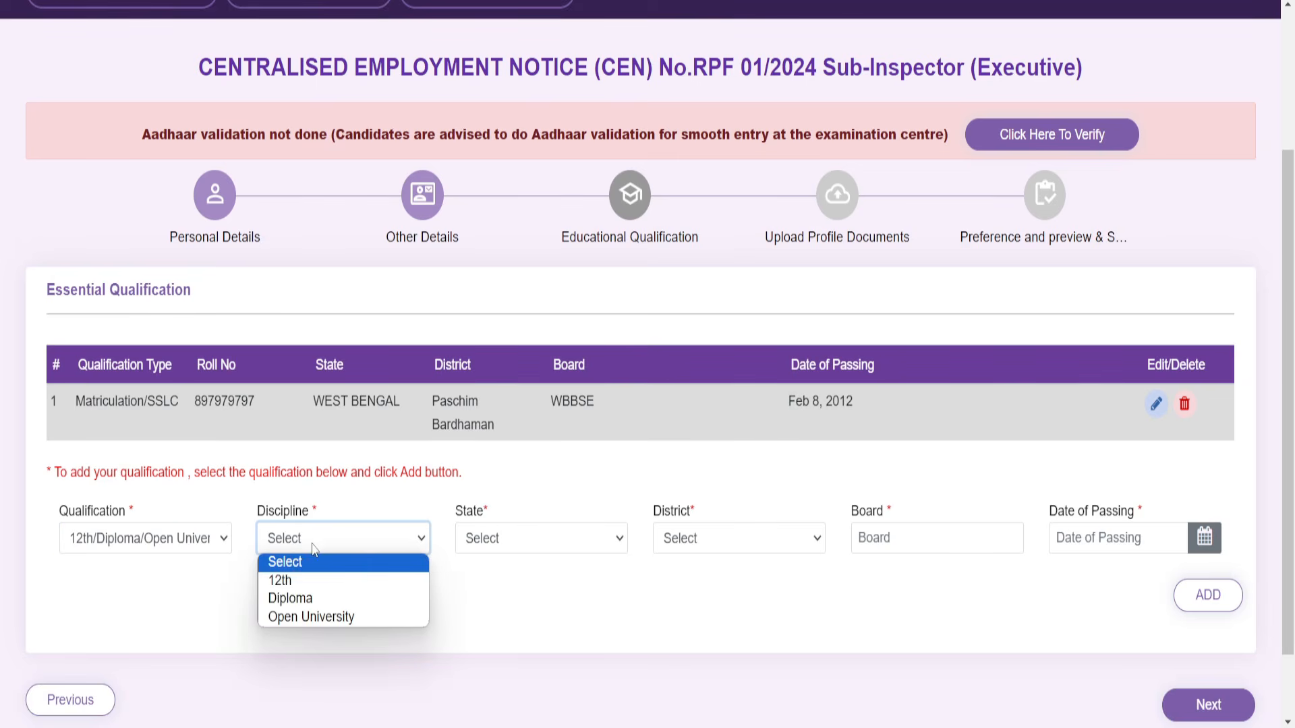
{"action": "left_click", "coordinate": [316, 583]}
{"action": "left_click", "coordinate": [551, 540]}
{"action": "scroll", "coordinate": [538, 458], "scroll_direction": "down", "scroll_amount": 5}
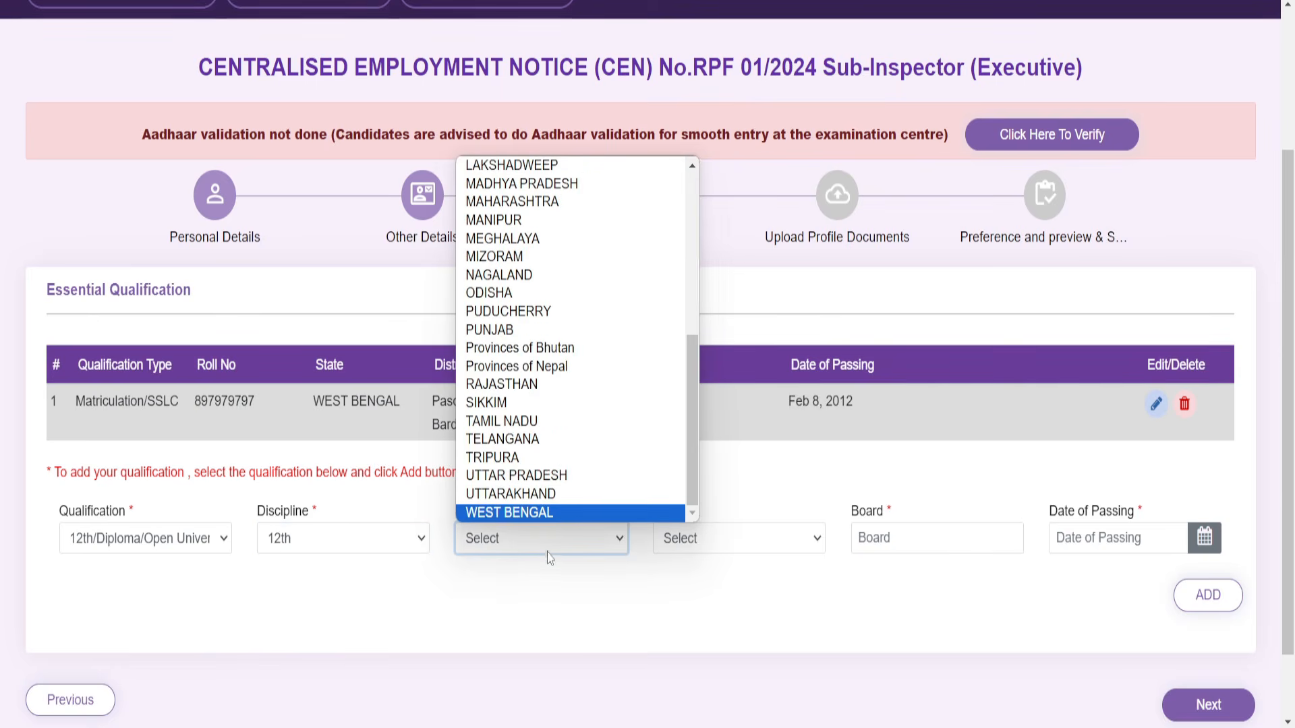
{"action": "left_click", "coordinate": [548, 513]}
Complete the 12th qualification with district Purba Bardhaman, board ertrt and passing date Feb 27, 2014, and proceed to the following section
{"action": "left_click", "coordinate": [683, 537]}
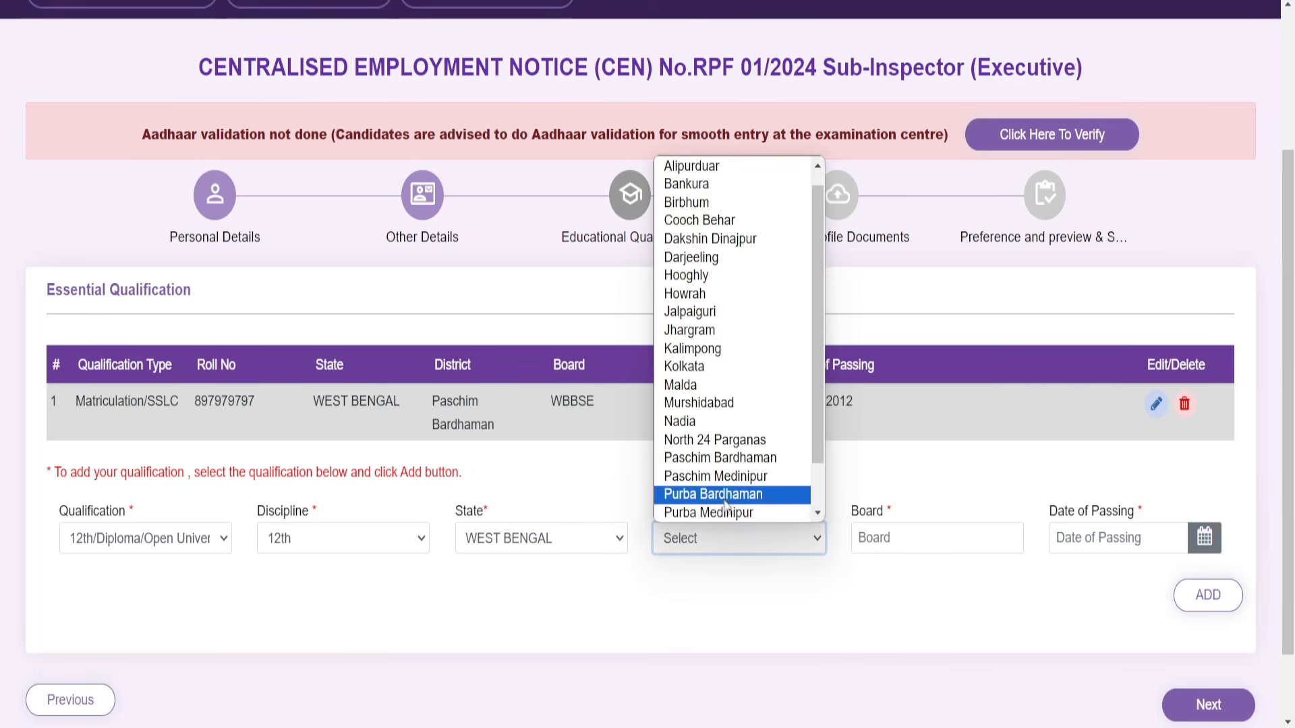
{"action": "scroll", "coordinate": [726, 486], "scroll_direction": "down", "scroll_amount": 1}
{"action": "left_click", "coordinate": [712, 439]}
{"action": "left_click", "coordinate": [935, 539]}
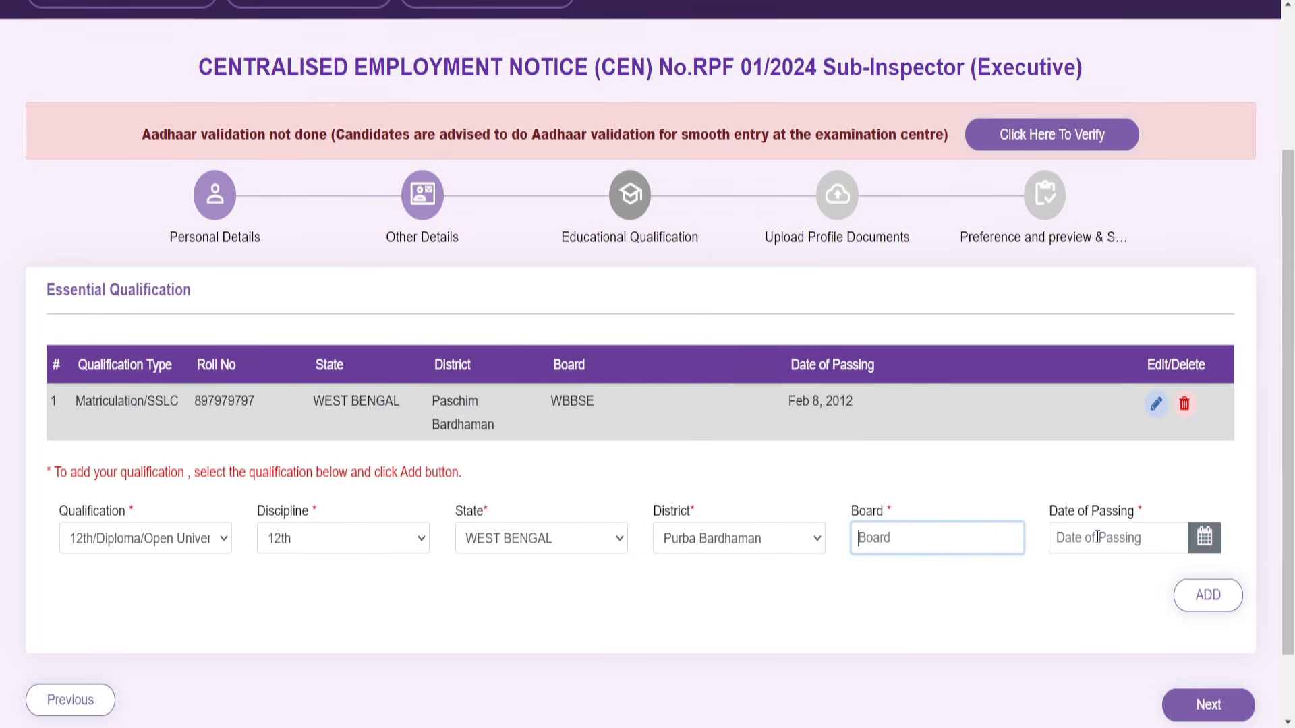
{"action": "type", "text": "ertrt"}
{"action": "left_click", "coordinate": [1083, 545]}
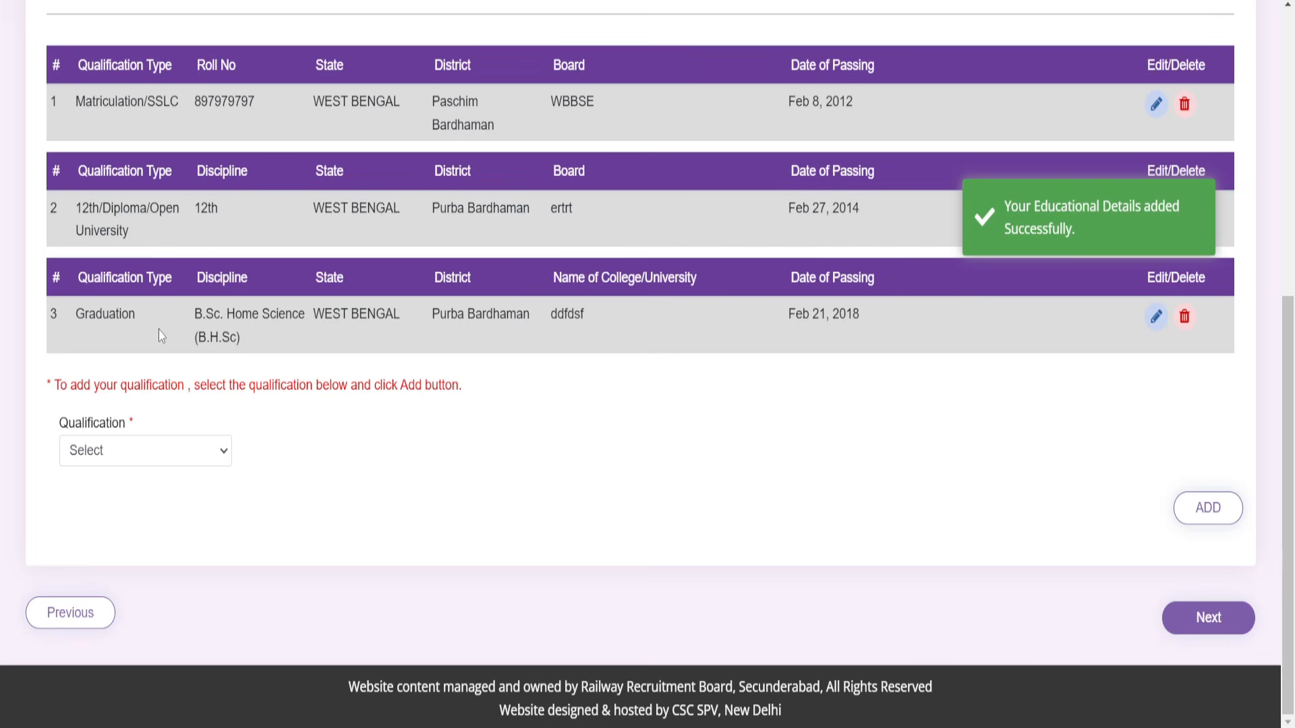
{"action": "left_click", "coordinate": [1231, 622]}
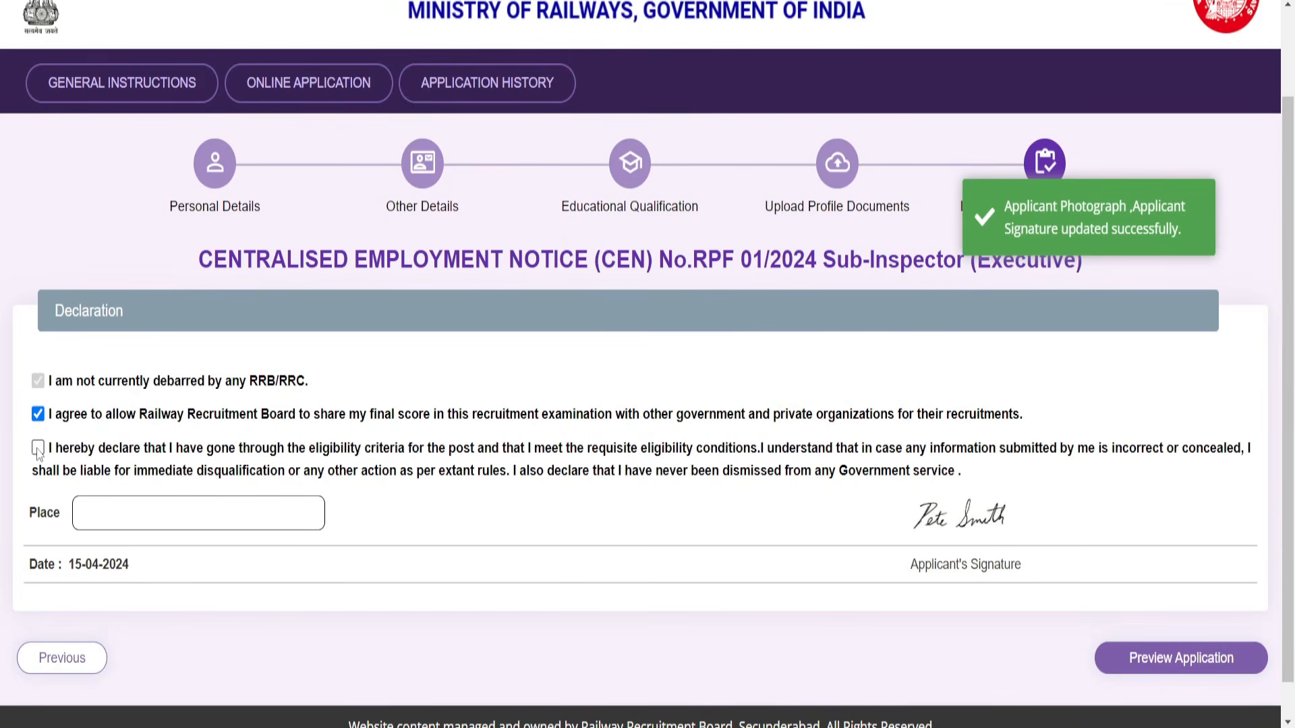
Accept the eligibility declaration with place Tytrytr, confirm the previewed details as re-checked and submit the application
{"action": "left_click", "coordinate": [38, 448]}
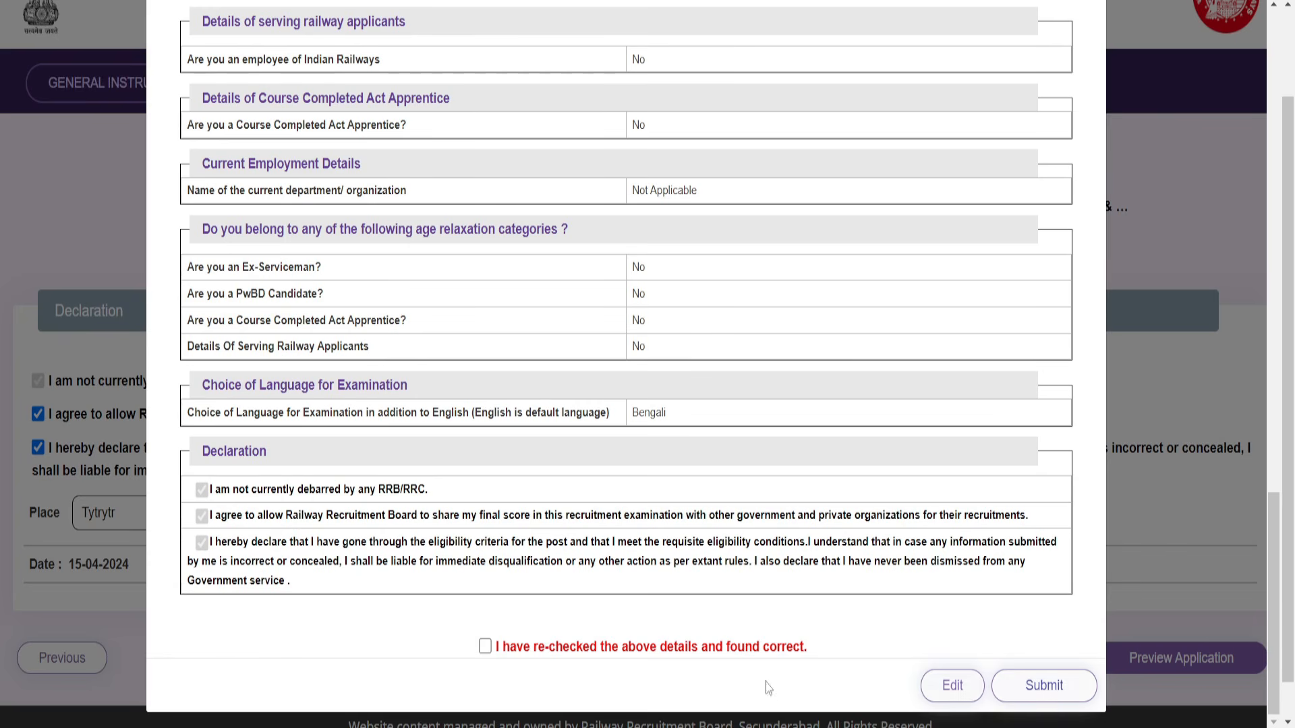
{"action": "left_click", "coordinate": [494, 648]}
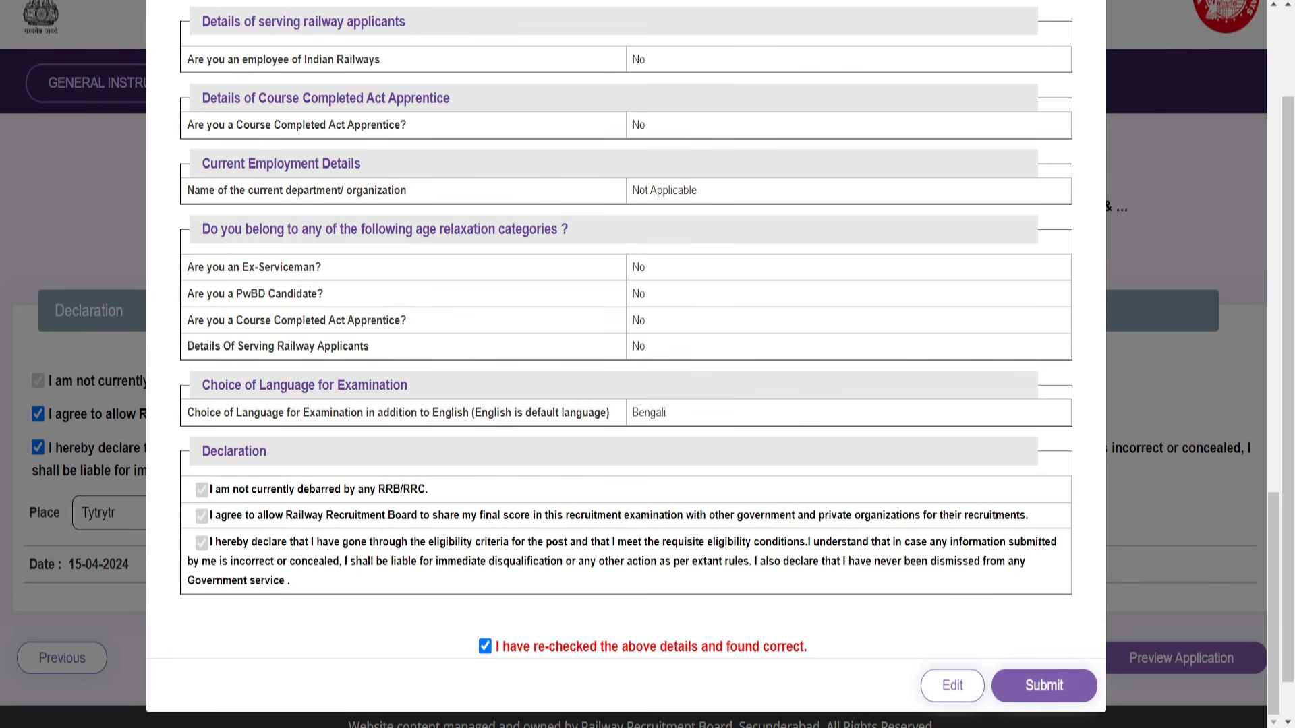
{"action": "left_click", "coordinate": [1044, 685]}
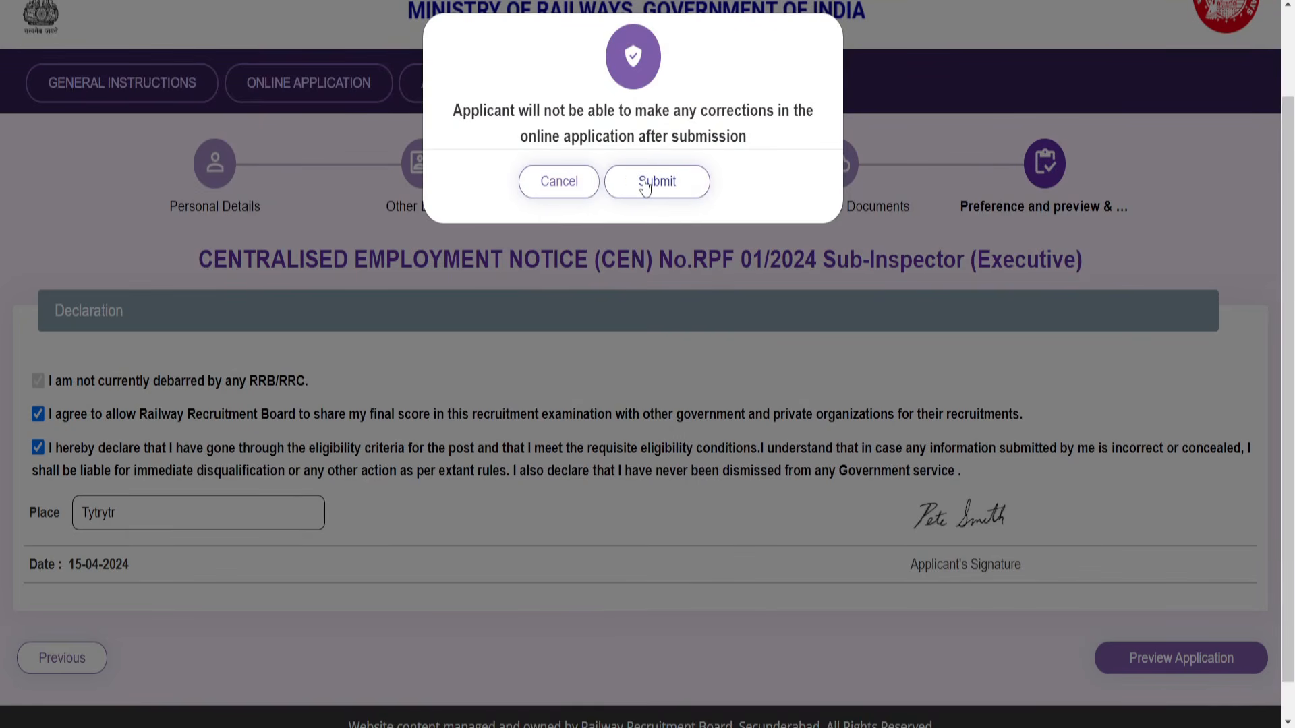
{"action": "left_click", "coordinate": [645, 184]}
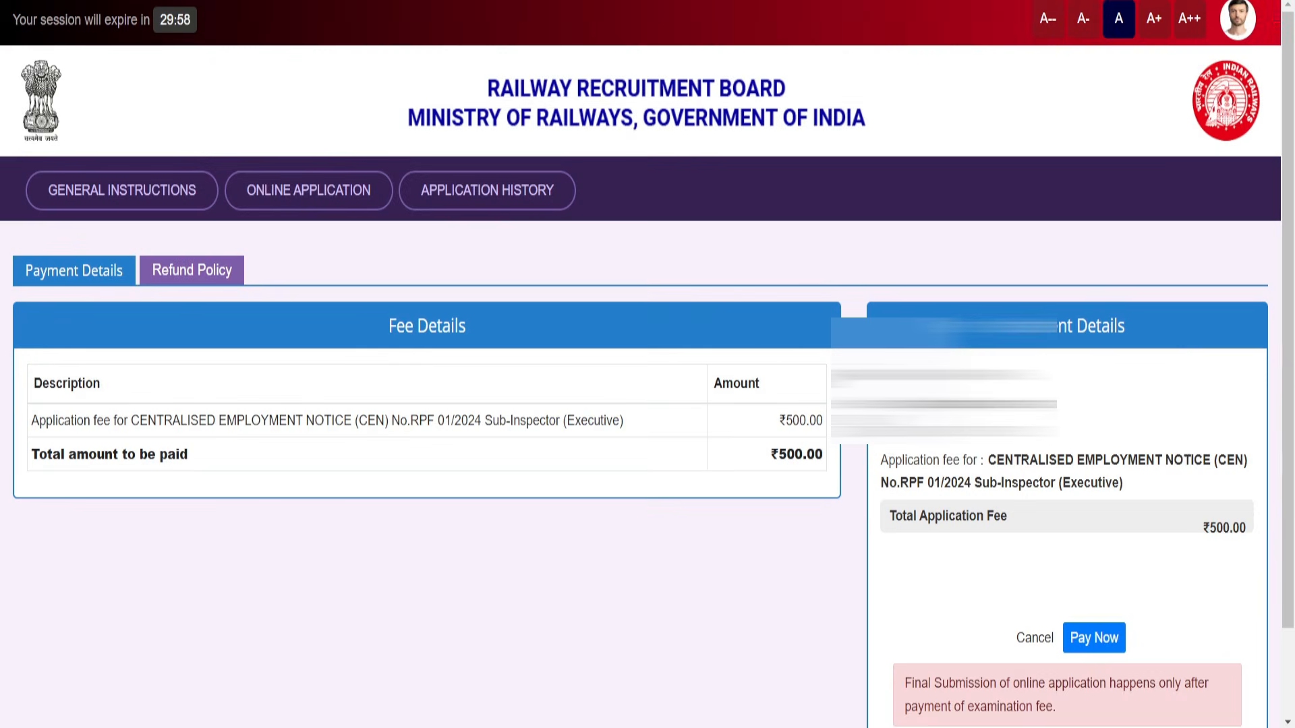
Proceed to pay the application fee, agreeing to the terms and conditions, and choose UPI QR as the payment option
{"action": "left_click", "coordinate": [1111, 644]}
{"action": "left_click", "coordinate": [369, 462]}
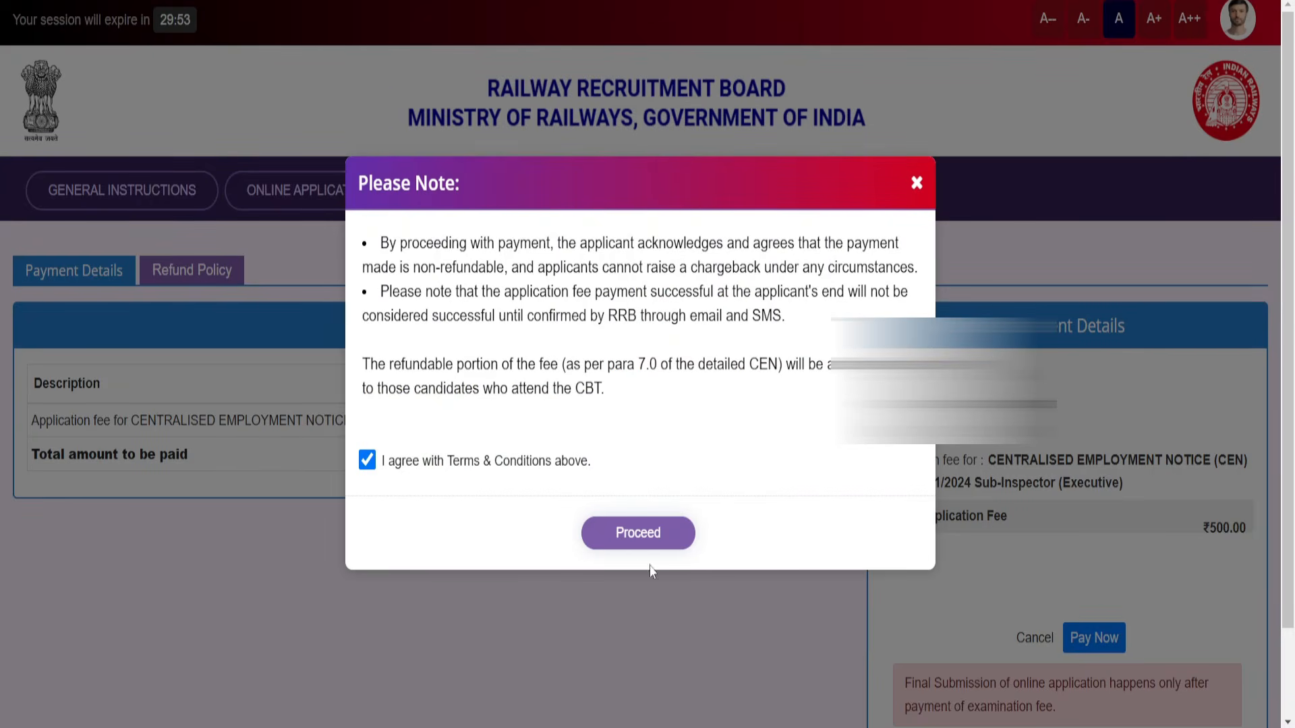
{"action": "left_click", "coordinate": [656, 544]}
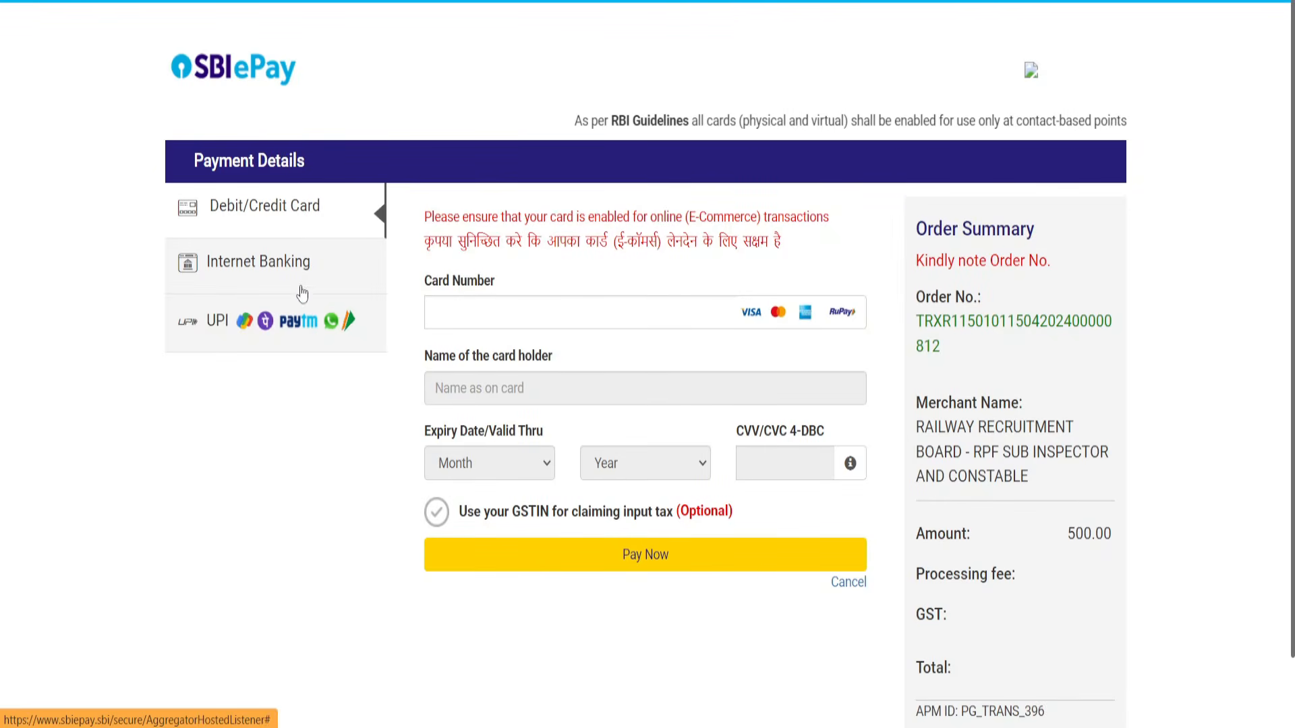
{"action": "left_click", "coordinate": [302, 315]}
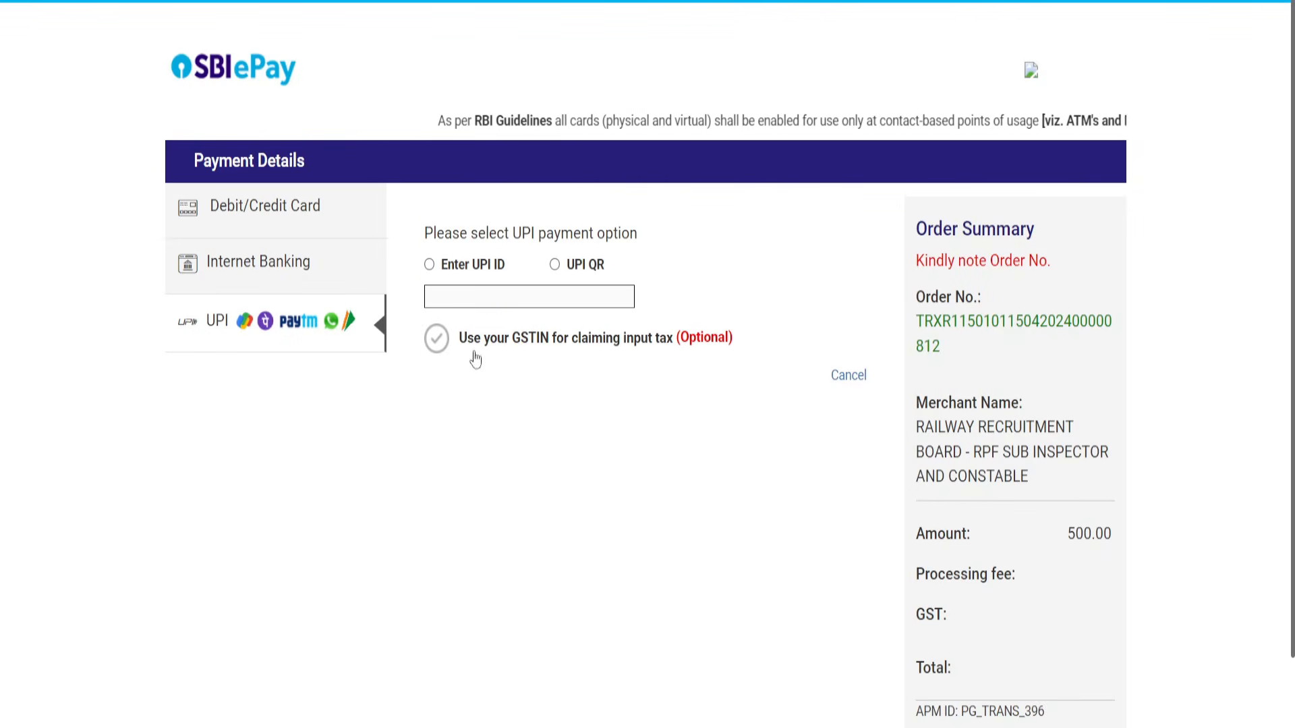
{"action": "left_click", "coordinate": [555, 264]}
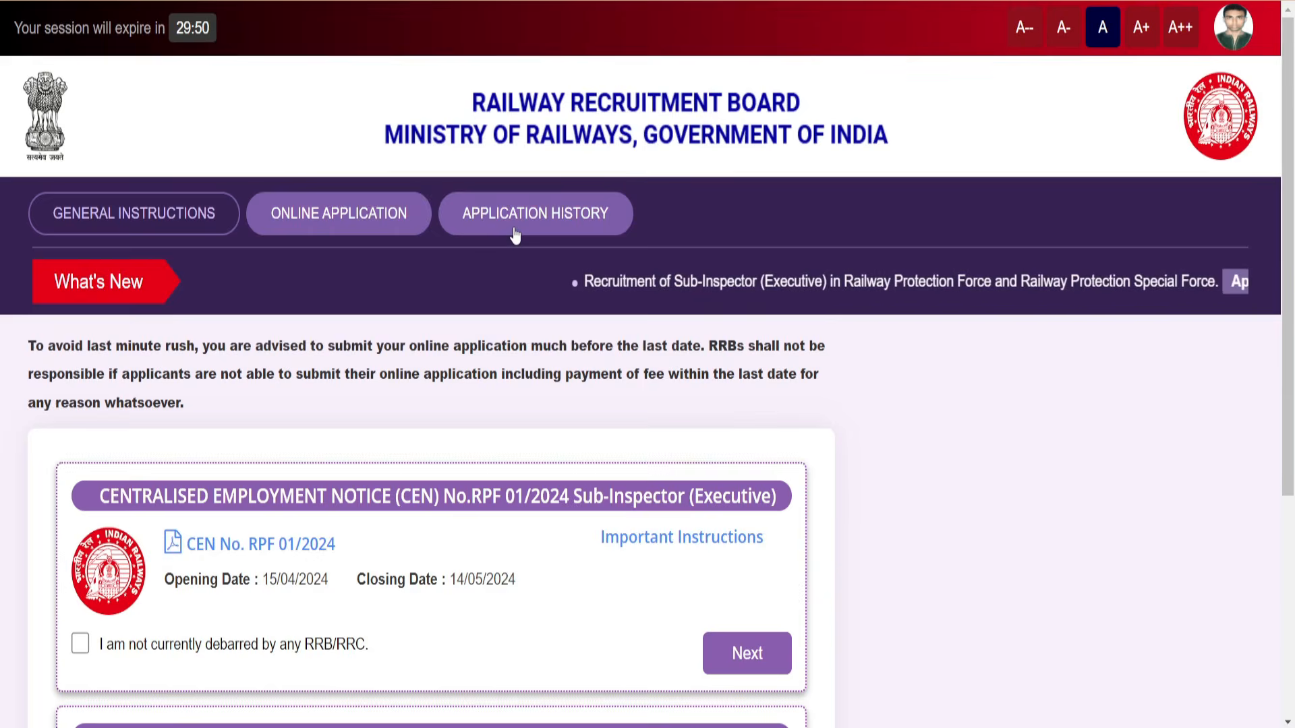
Open the application history to check the submitted application's status
{"action": "left_click", "coordinate": [515, 235]}
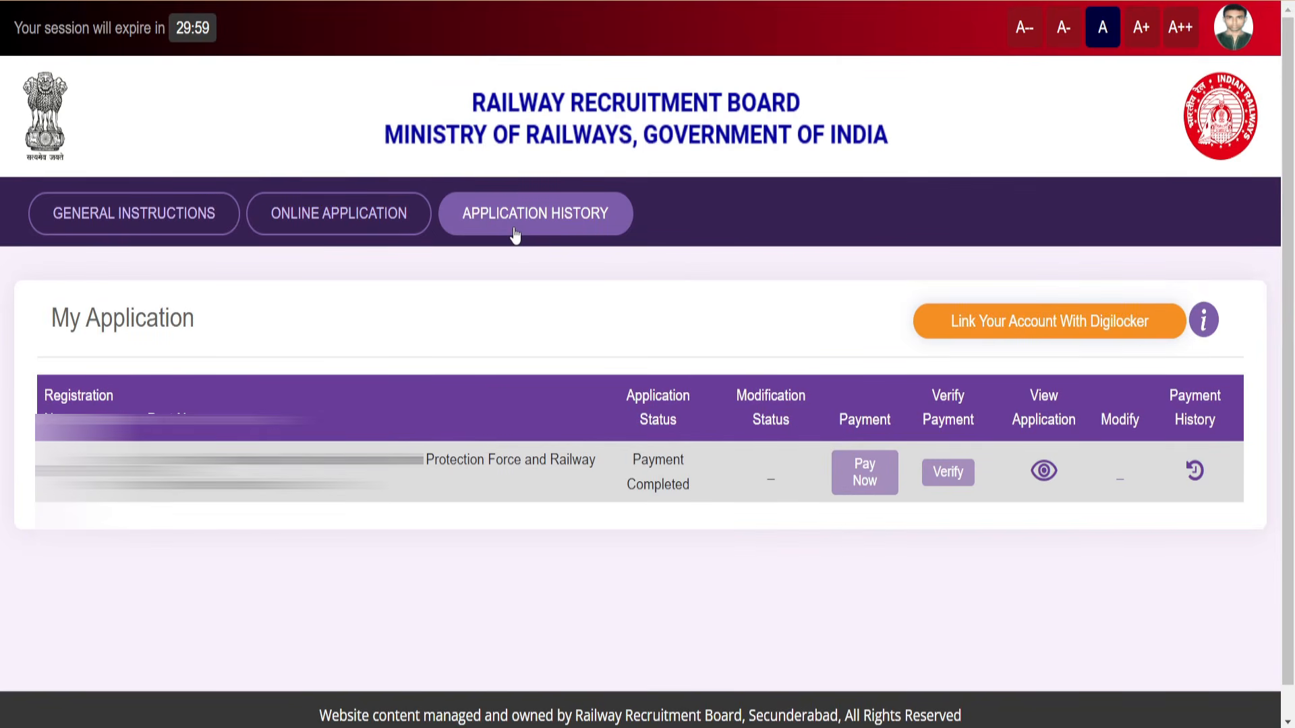